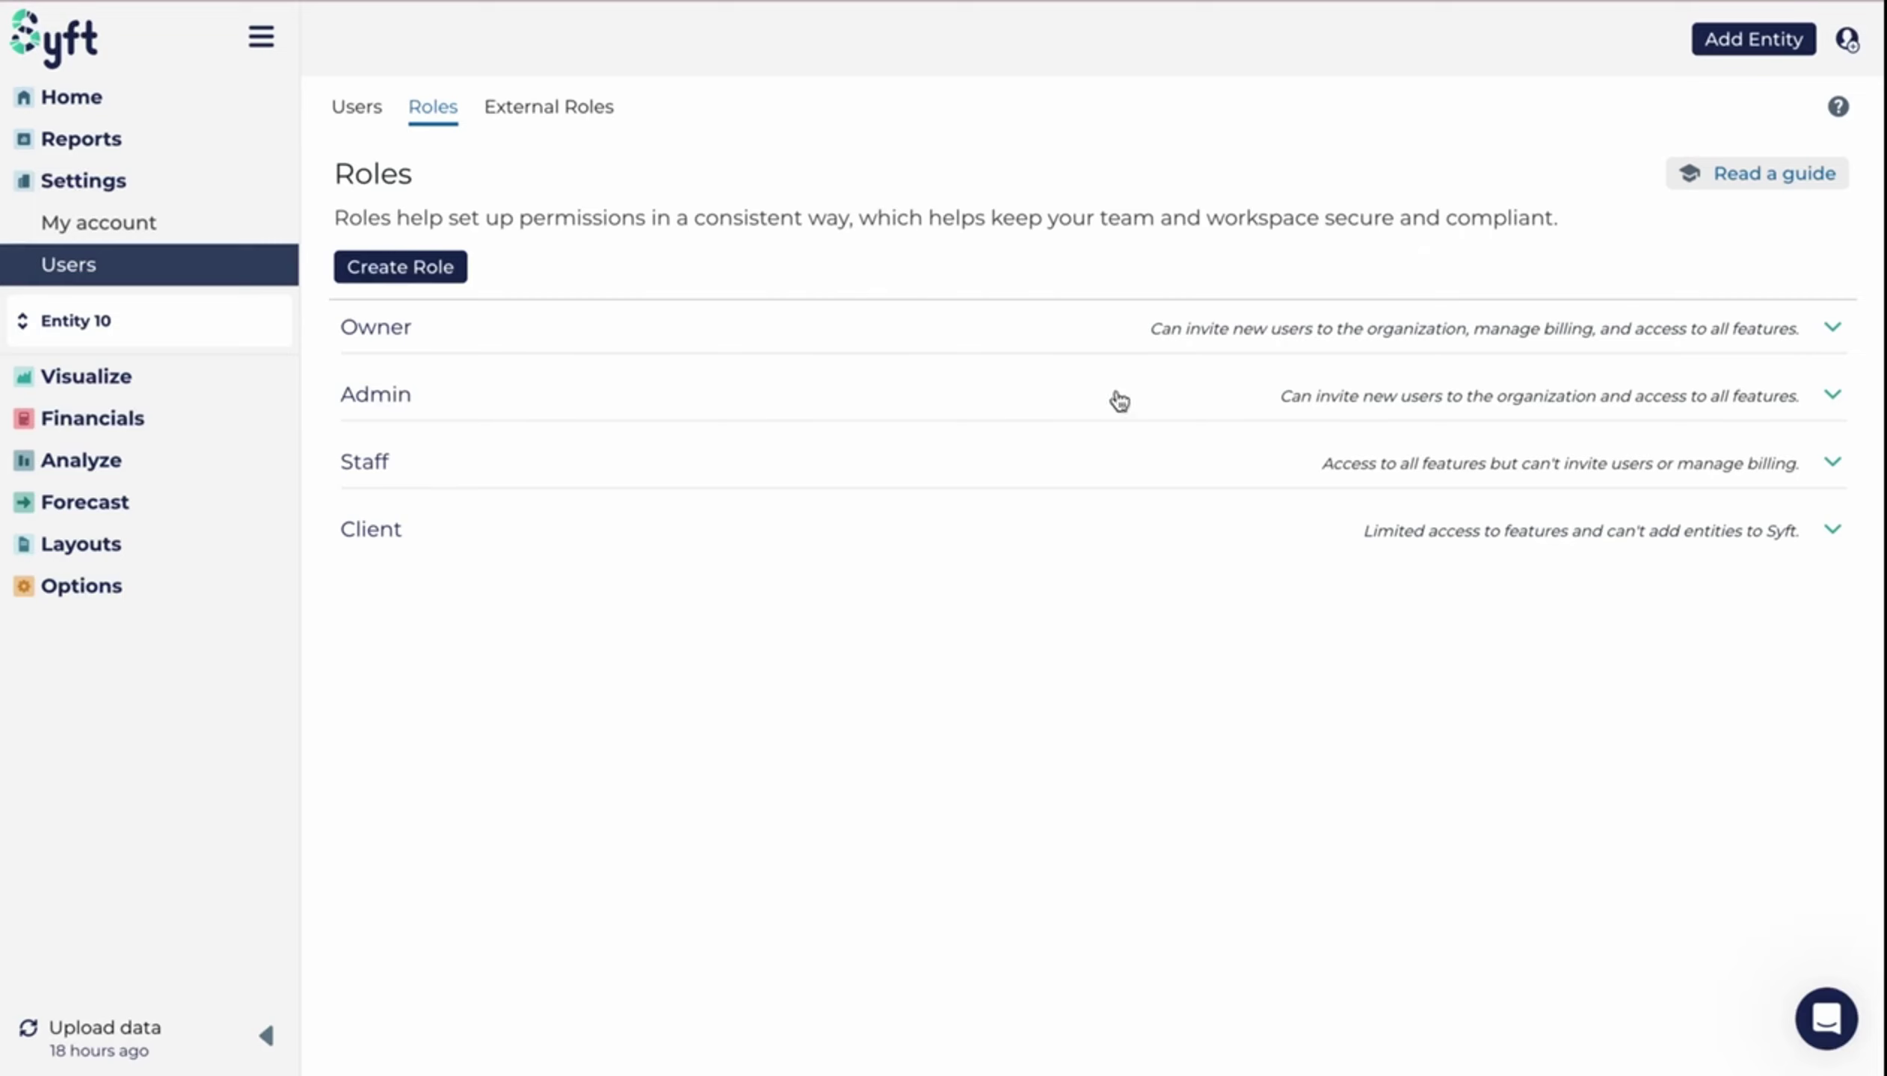
Expand the Owner role and scroll through its permissions
{"action": "left_click", "coordinate": [1830, 329]}
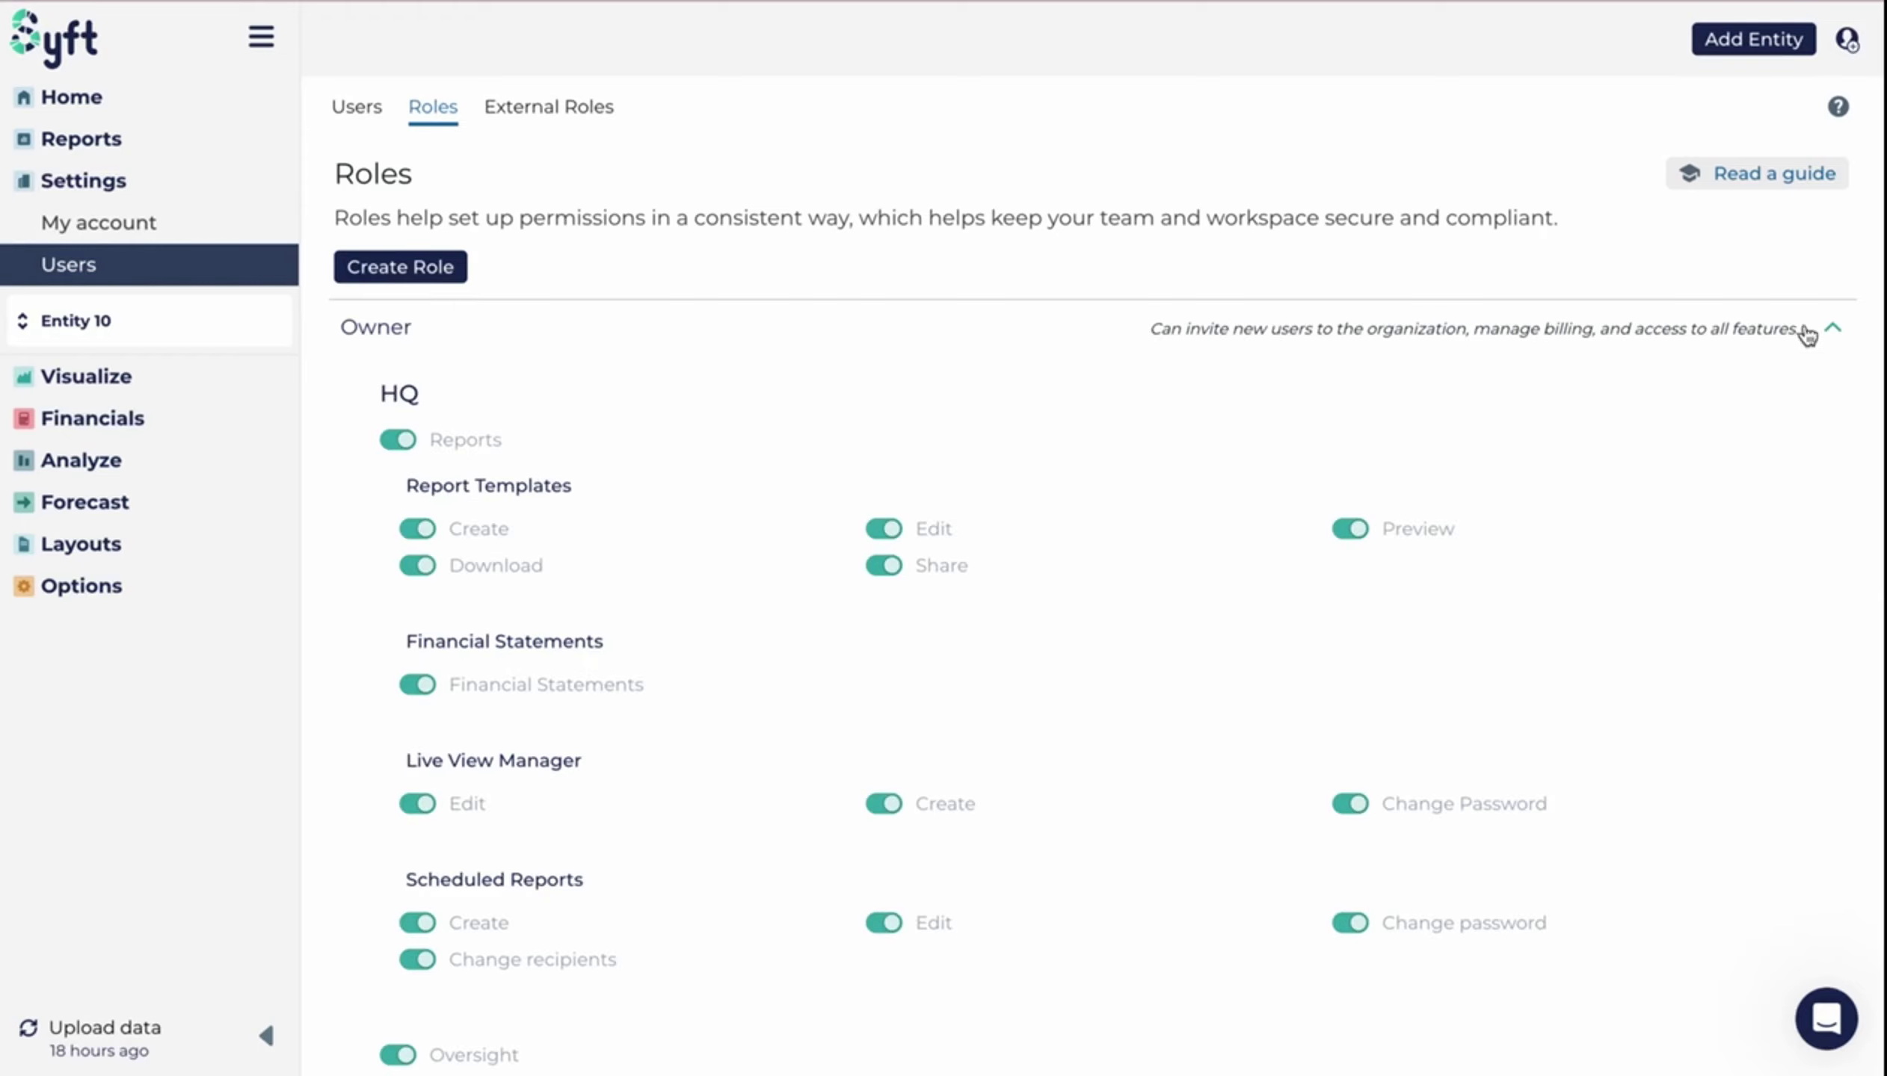
{"action": "scroll", "coordinate": [917, 744], "scroll_direction": "down", "scroll_amount": 10}
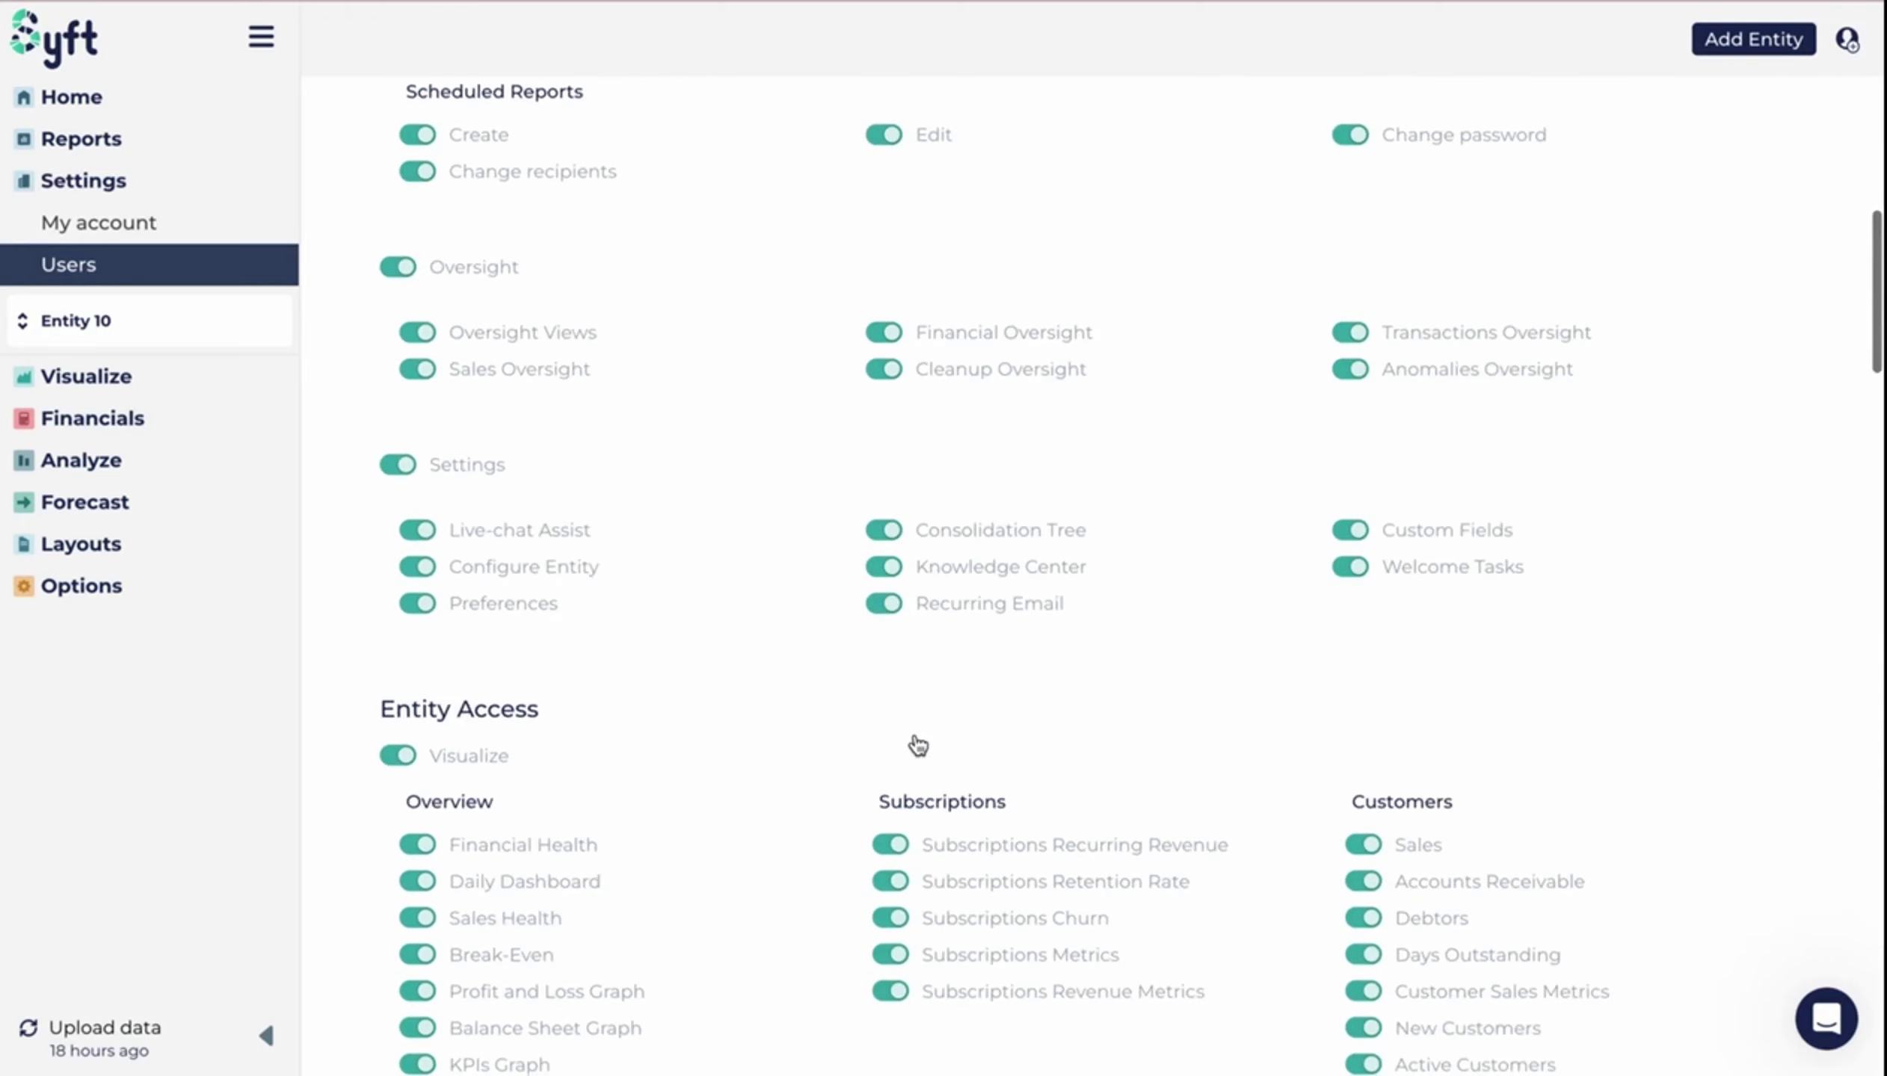
{"action": "scroll", "coordinate": [917, 745], "scroll_direction": "down", "scroll_amount": 14}
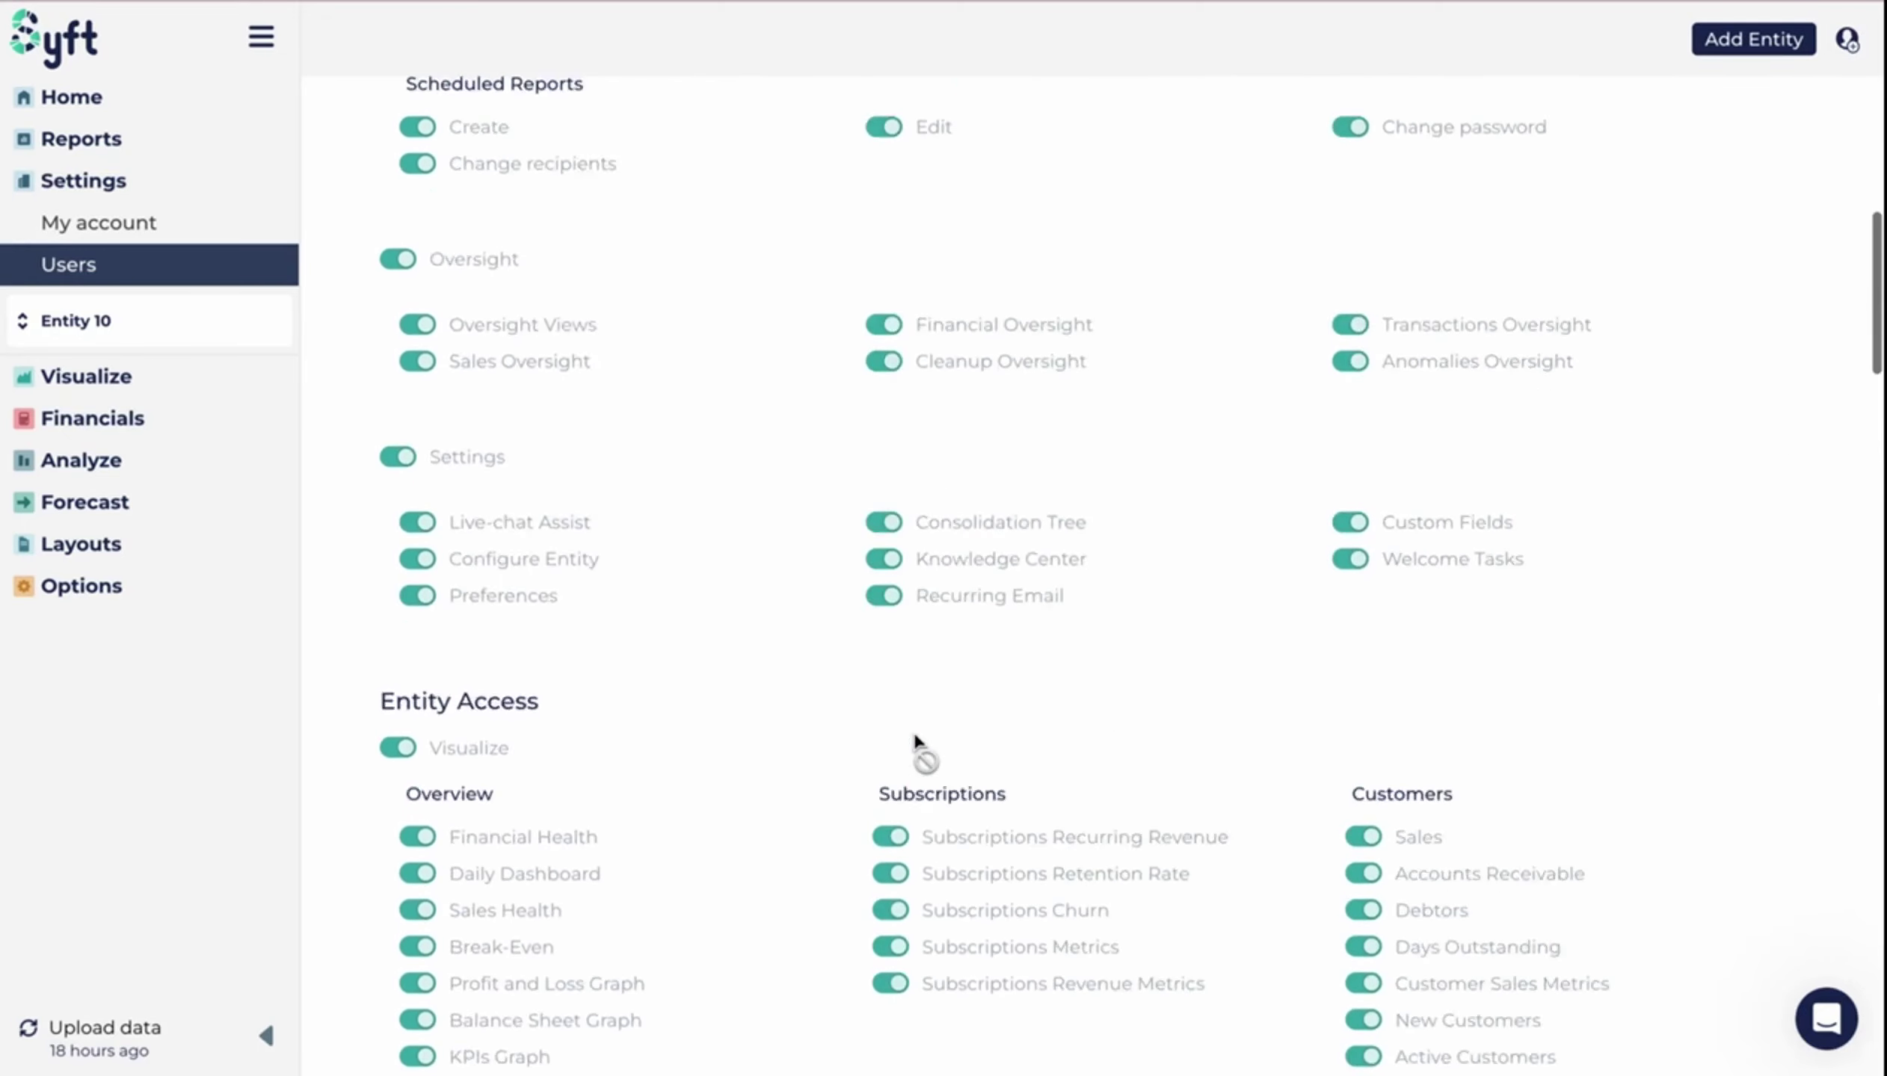
{"action": "scroll", "coordinate": [914, 730], "scroll_direction": "up", "scroll_amount": 10}
{"action": "scroll", "coordinate": [914, 730], "scroll_direction": "down", "scroll_amount": 20}
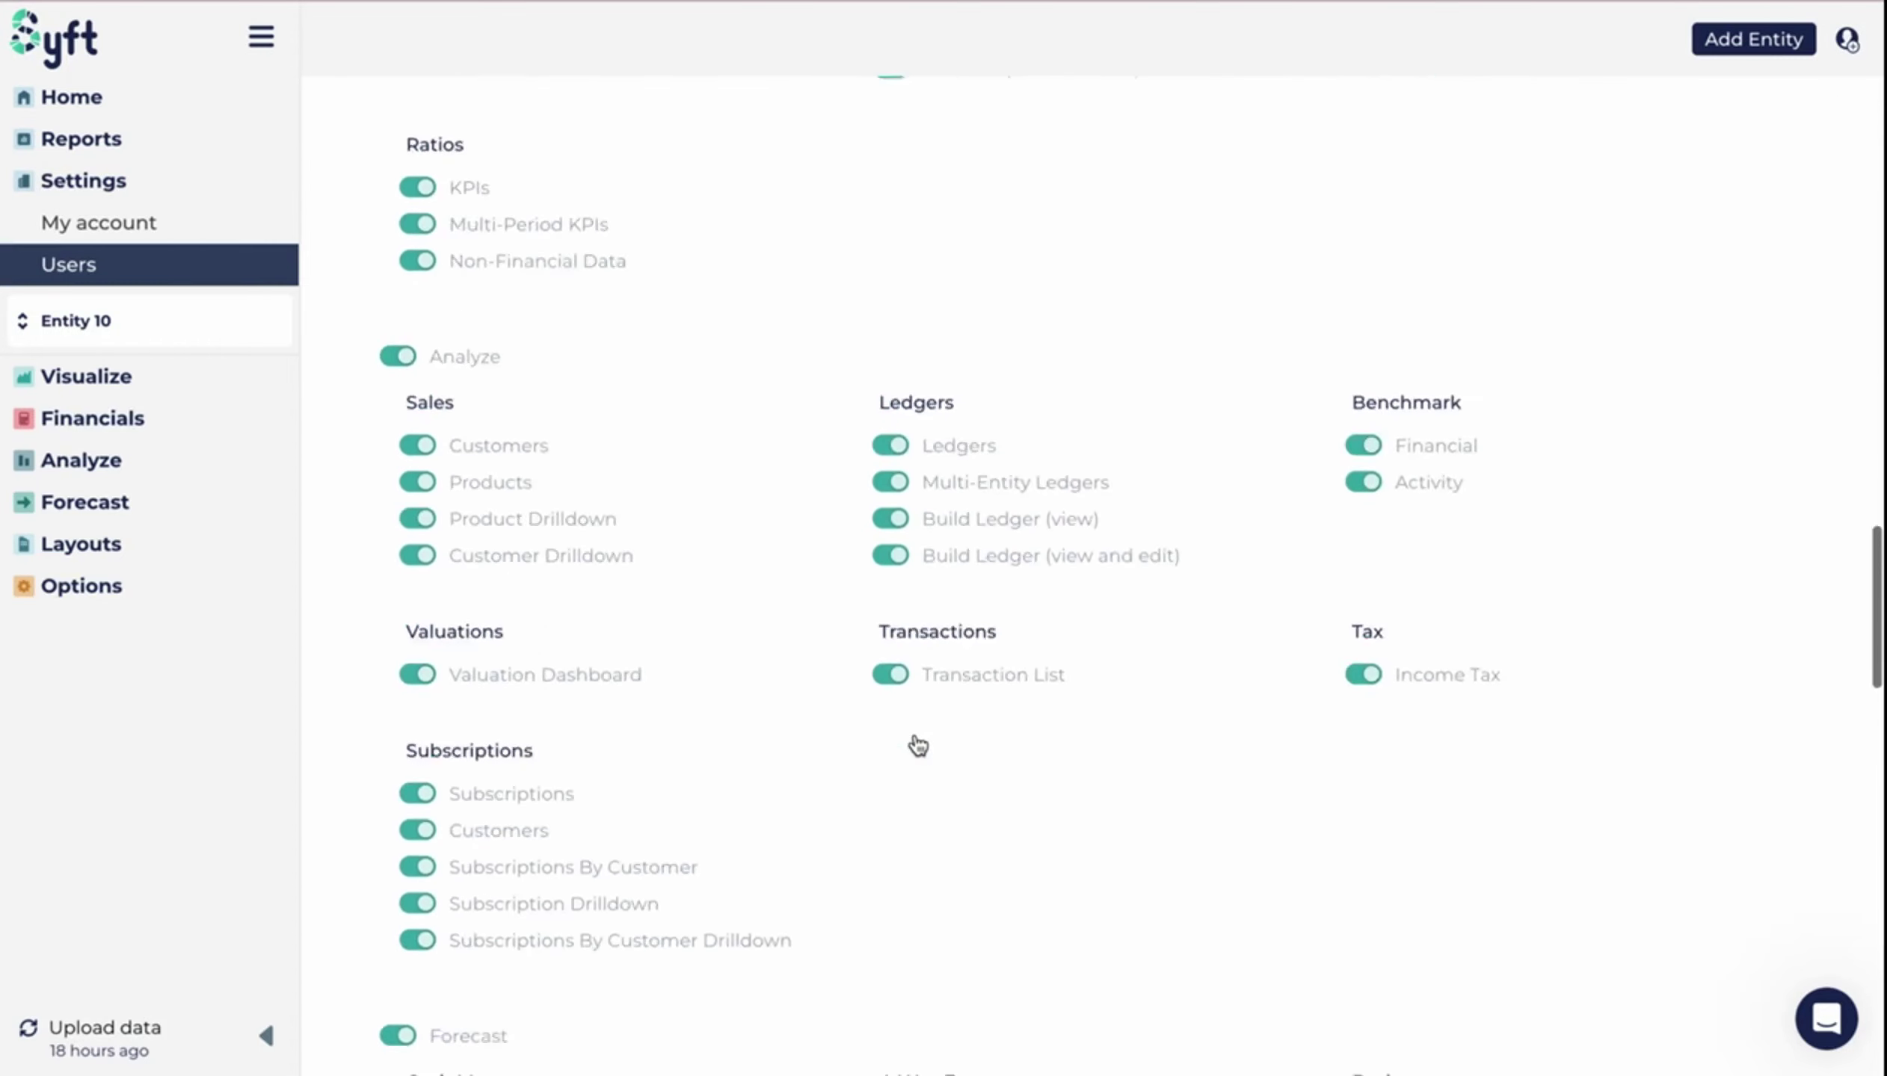
{"action": "scroll", "coordinate": [917, 745], "scroll_direction": "down", "scroll_amount": 20}
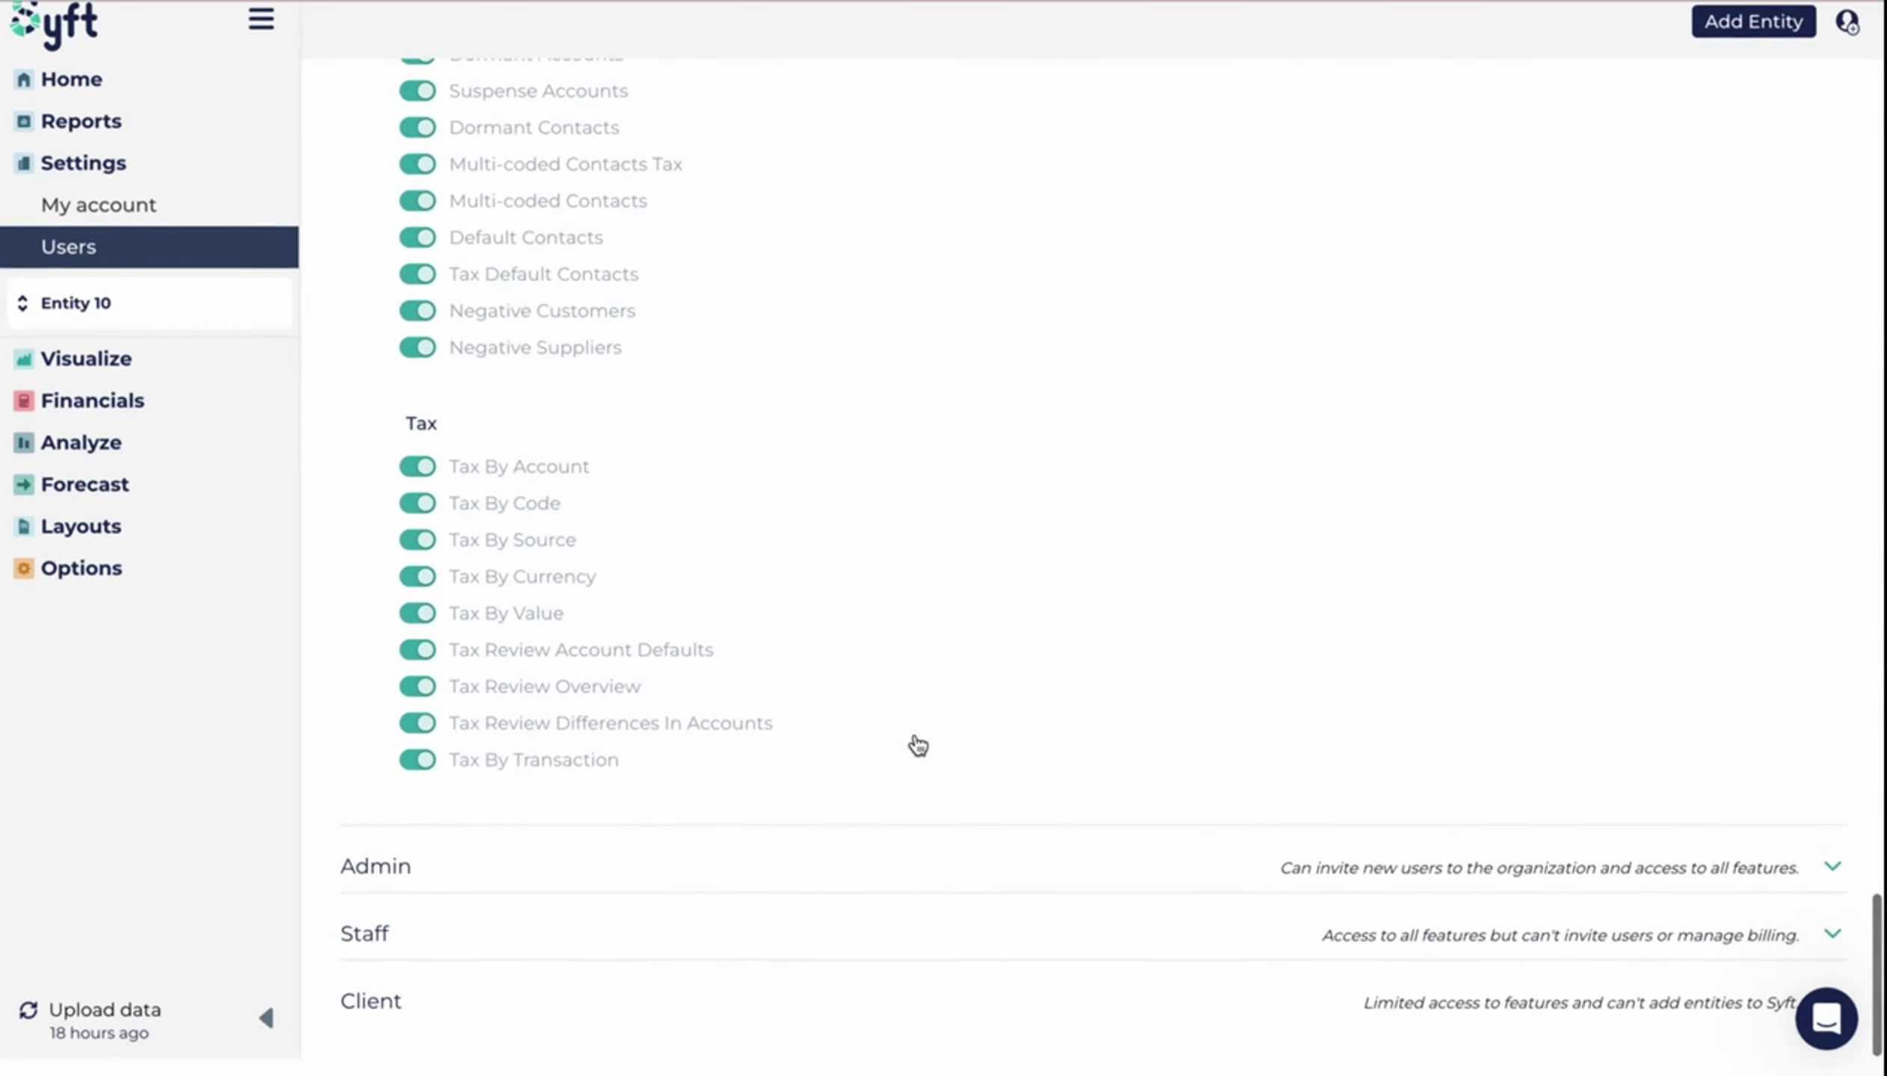
Expand the Admin role and scroll through its permission toggles down past the Staff role
{"action": "left_click", "coordinate": [943, 872]}
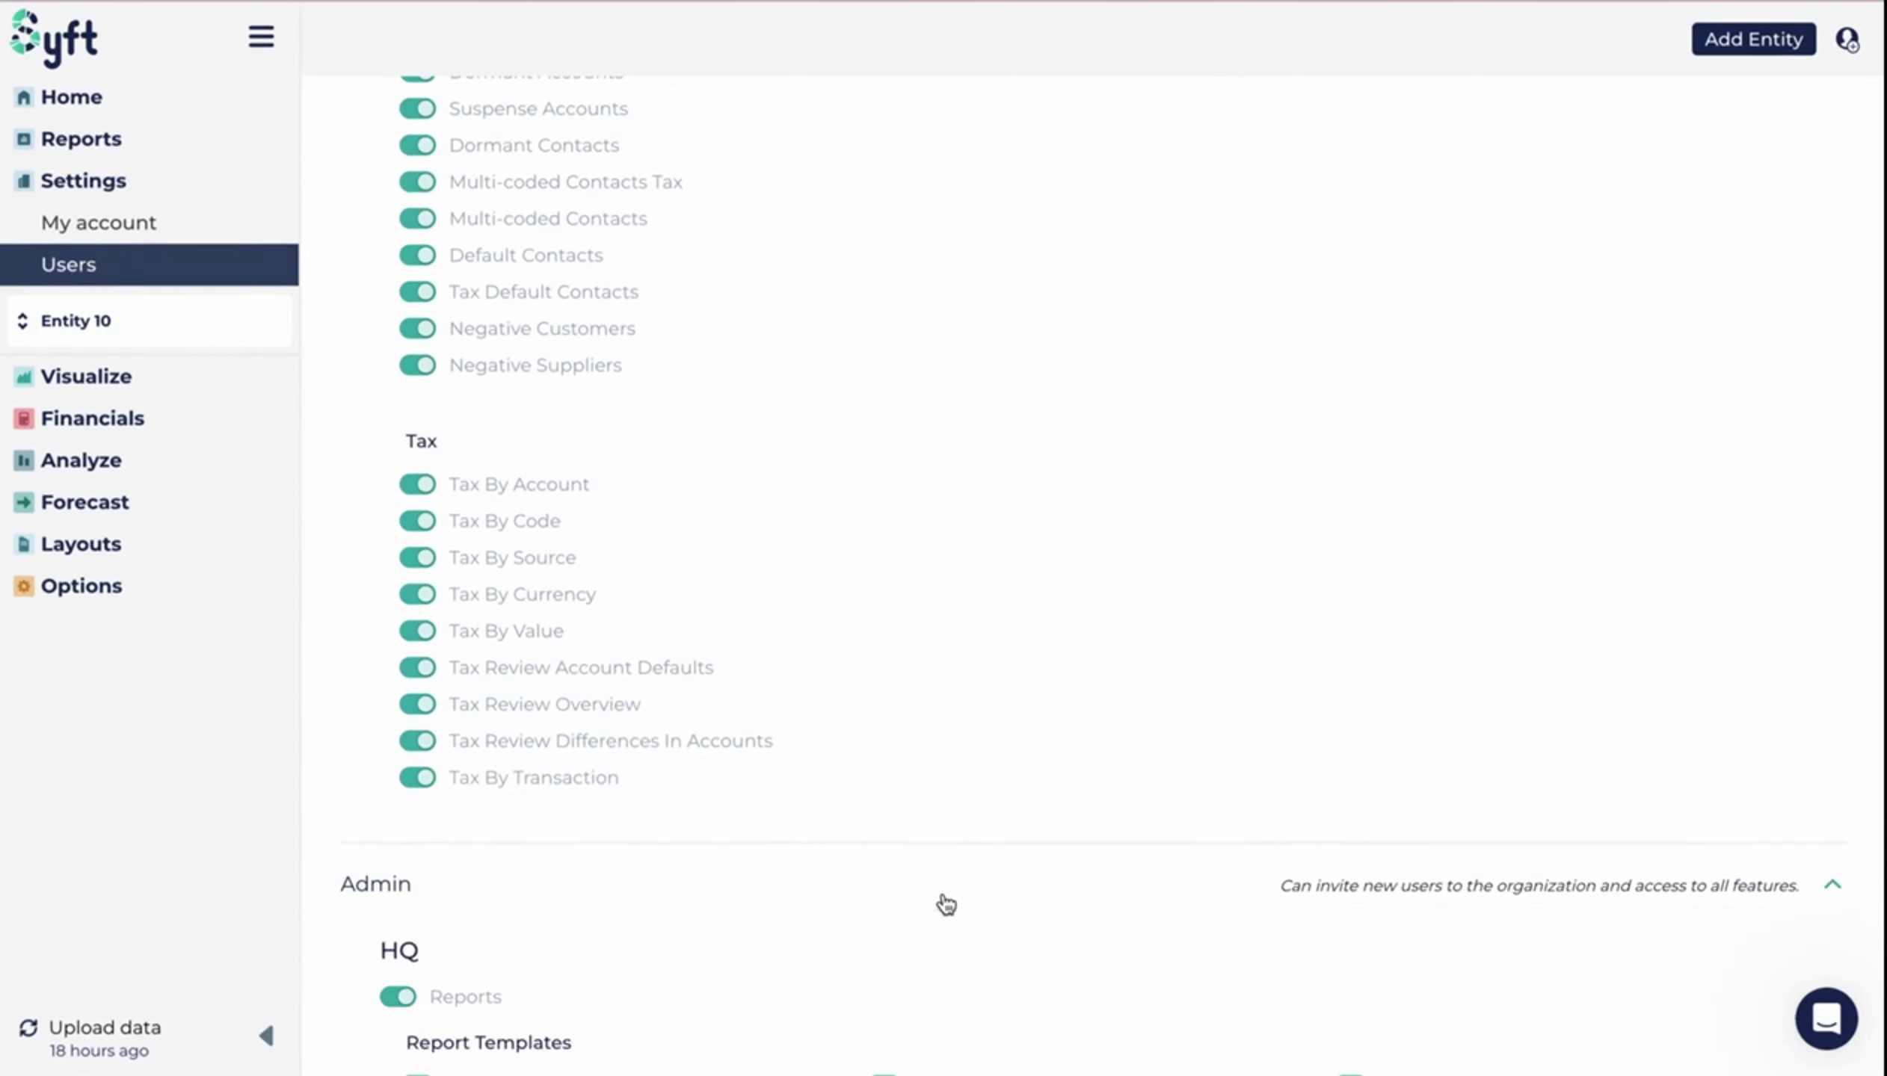
{"action": "scroll", "coordinate": [945, 903], "scroll_direction": "down", "scroll_amount": 20}
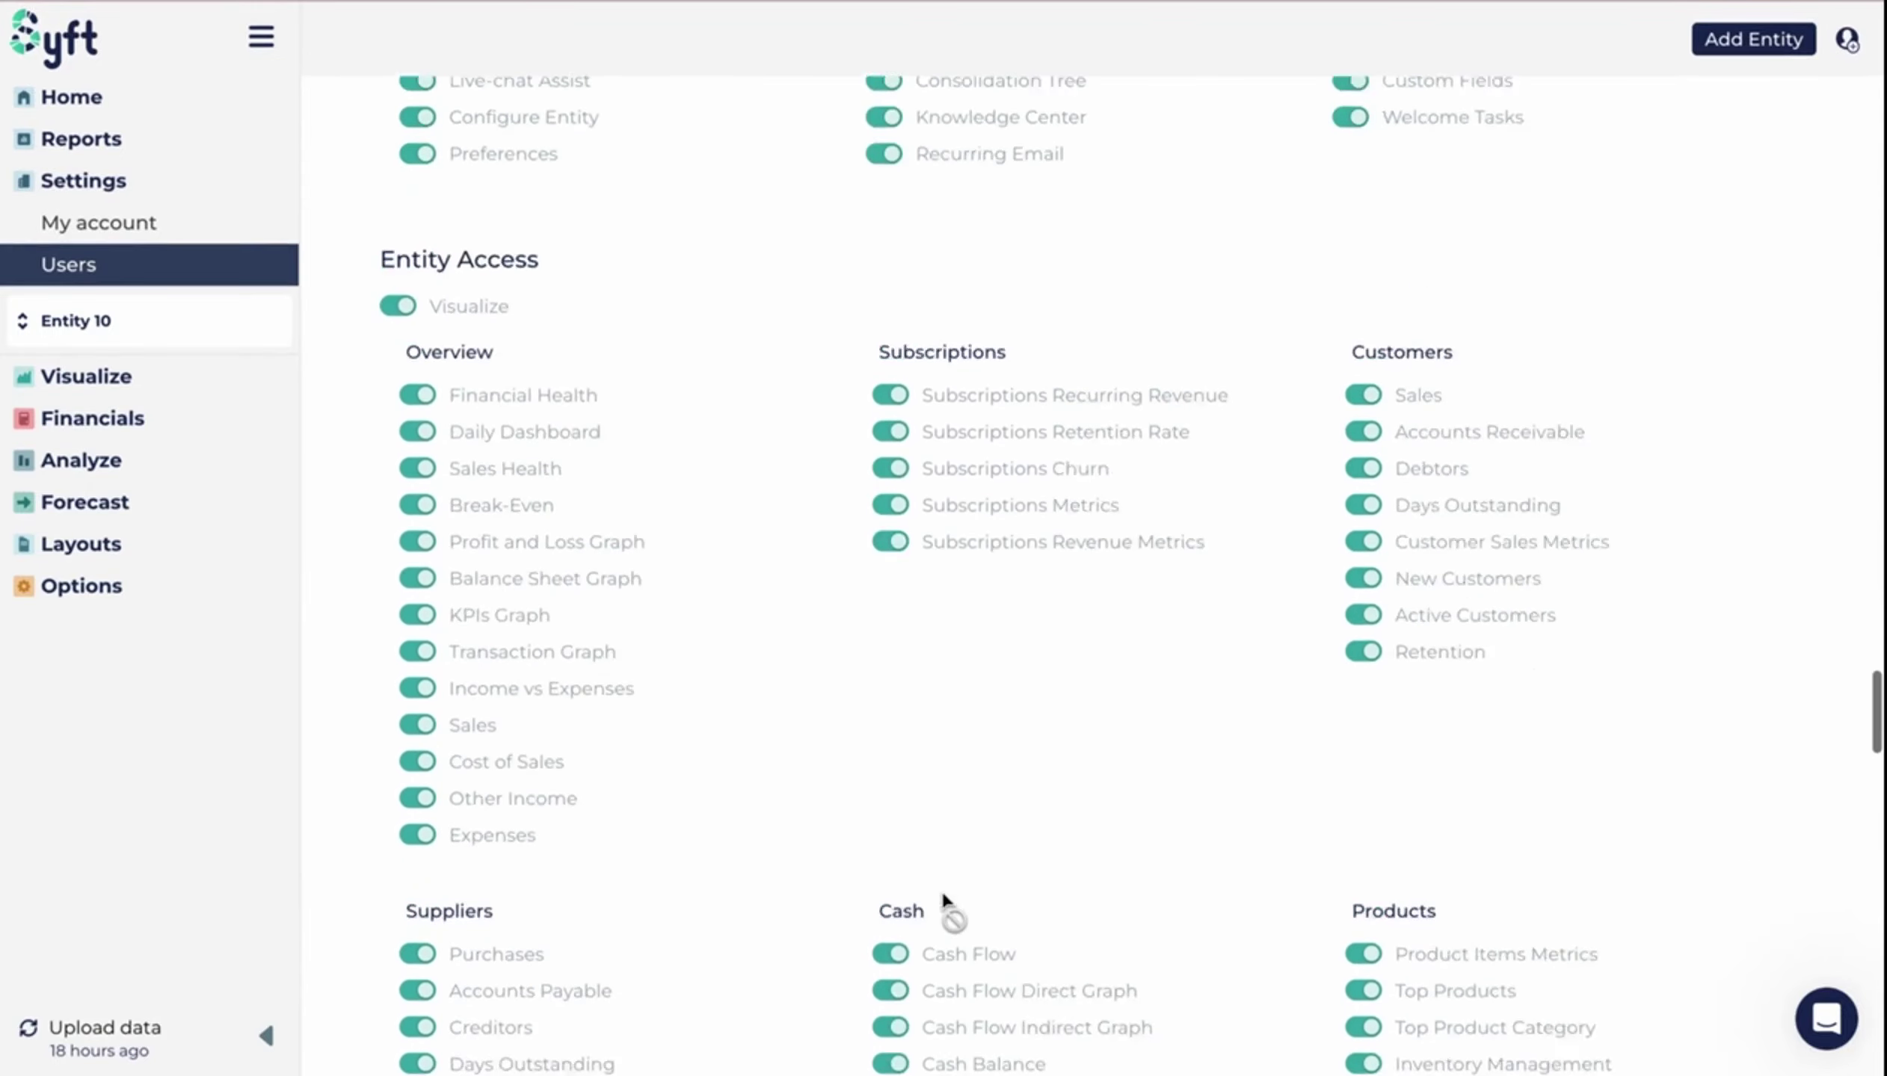
{"action": "scroll", "coordinate": [945, 899], "scroll_direction": "up", "scroll_amount": 5}
{"action": "scroll", "coordinate": [613, 411], "scroll_direction": "down", "scroll_amount": 2}
{"action": "scroll", "coordinate": [614, 410], "scroll_direction": "down", "scroll_amount": 10}
{"action": "scroll", "coordinate": [591, 423], "scroll_direction": "up", "scroll_amount": 20}
{"action": "scroll", "coordinate": [628, 821], "scroll_direction": "down", "scroll_amount": 4}
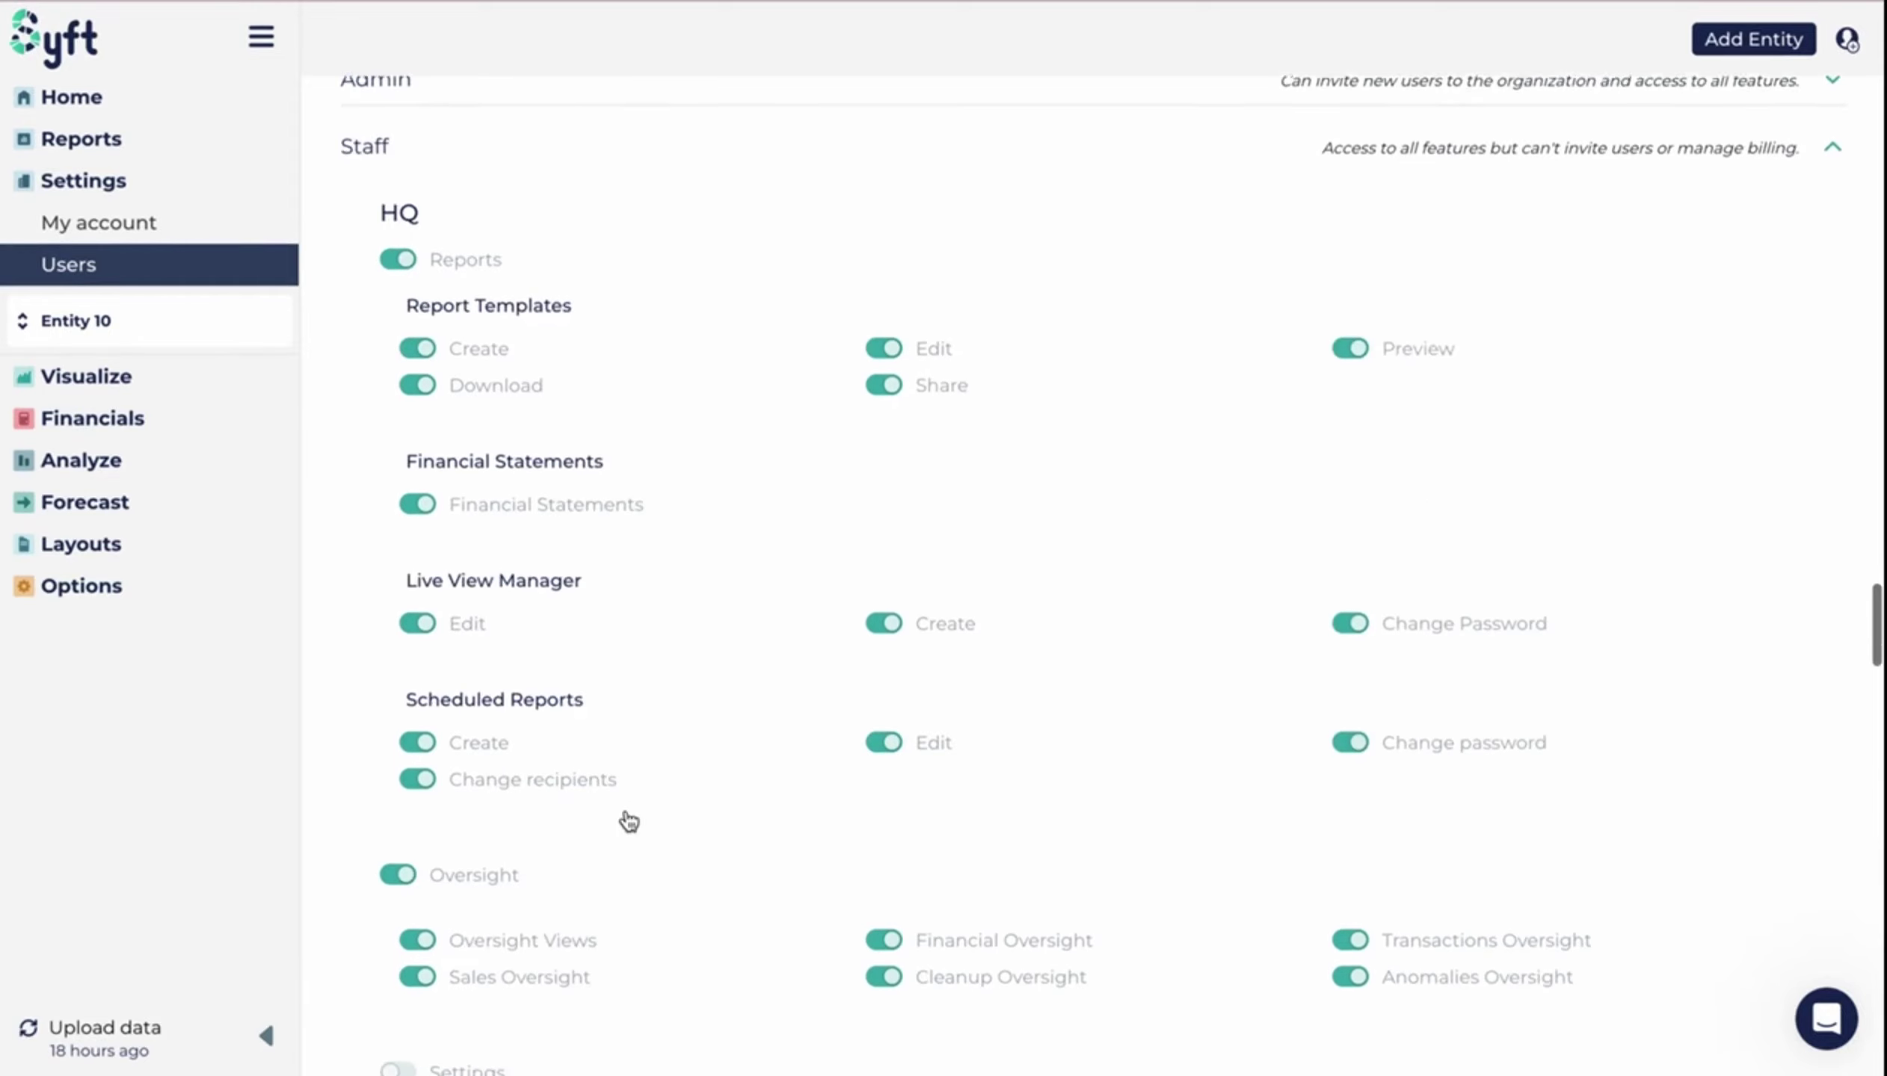
{"action": "scroll", "coordinate": [626, 820], "scroll_direction": "down", "scroll_amount": 3}
{"action": "scroll", "coordinate": [453, 840], "scroll_direction": "down", "scroll_amount": 8}
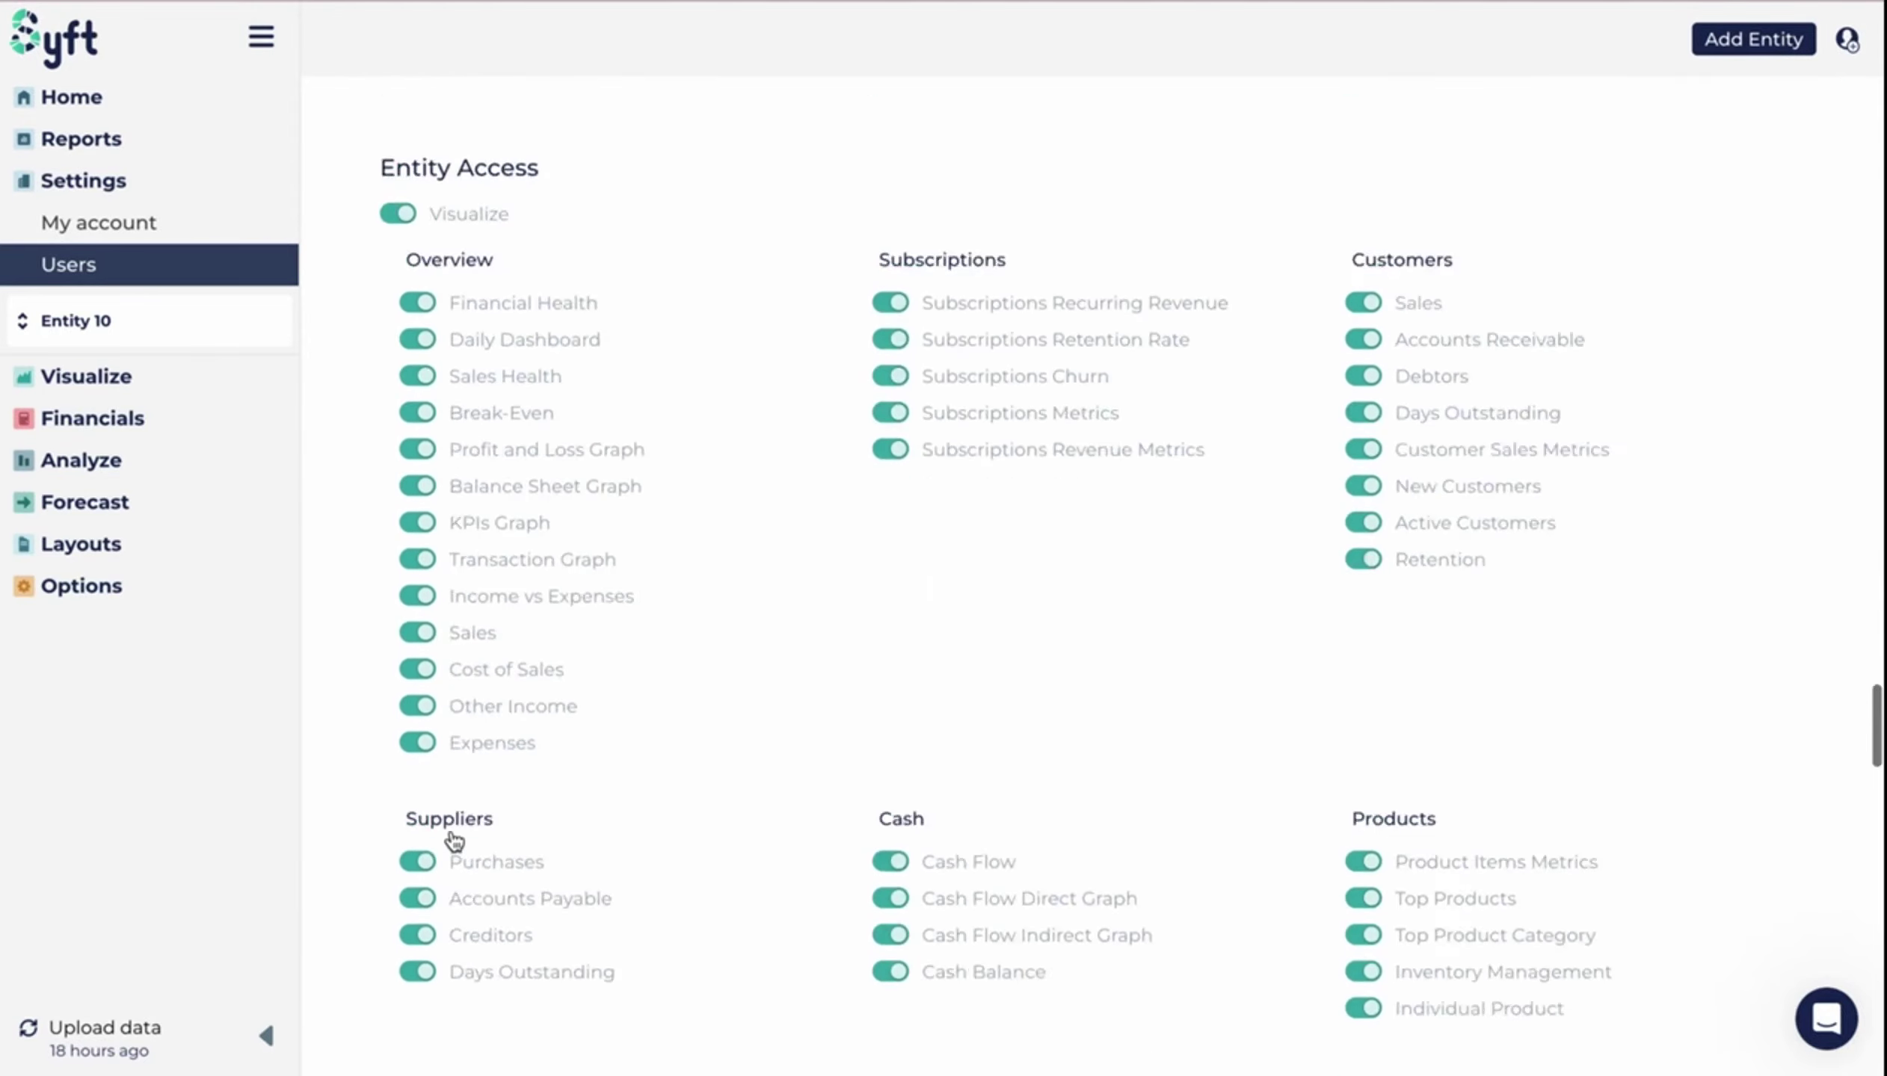
{"action": "scroll", "coordinate": [452, 840], "scroll_direction": "down", "scroll_amount": 20}
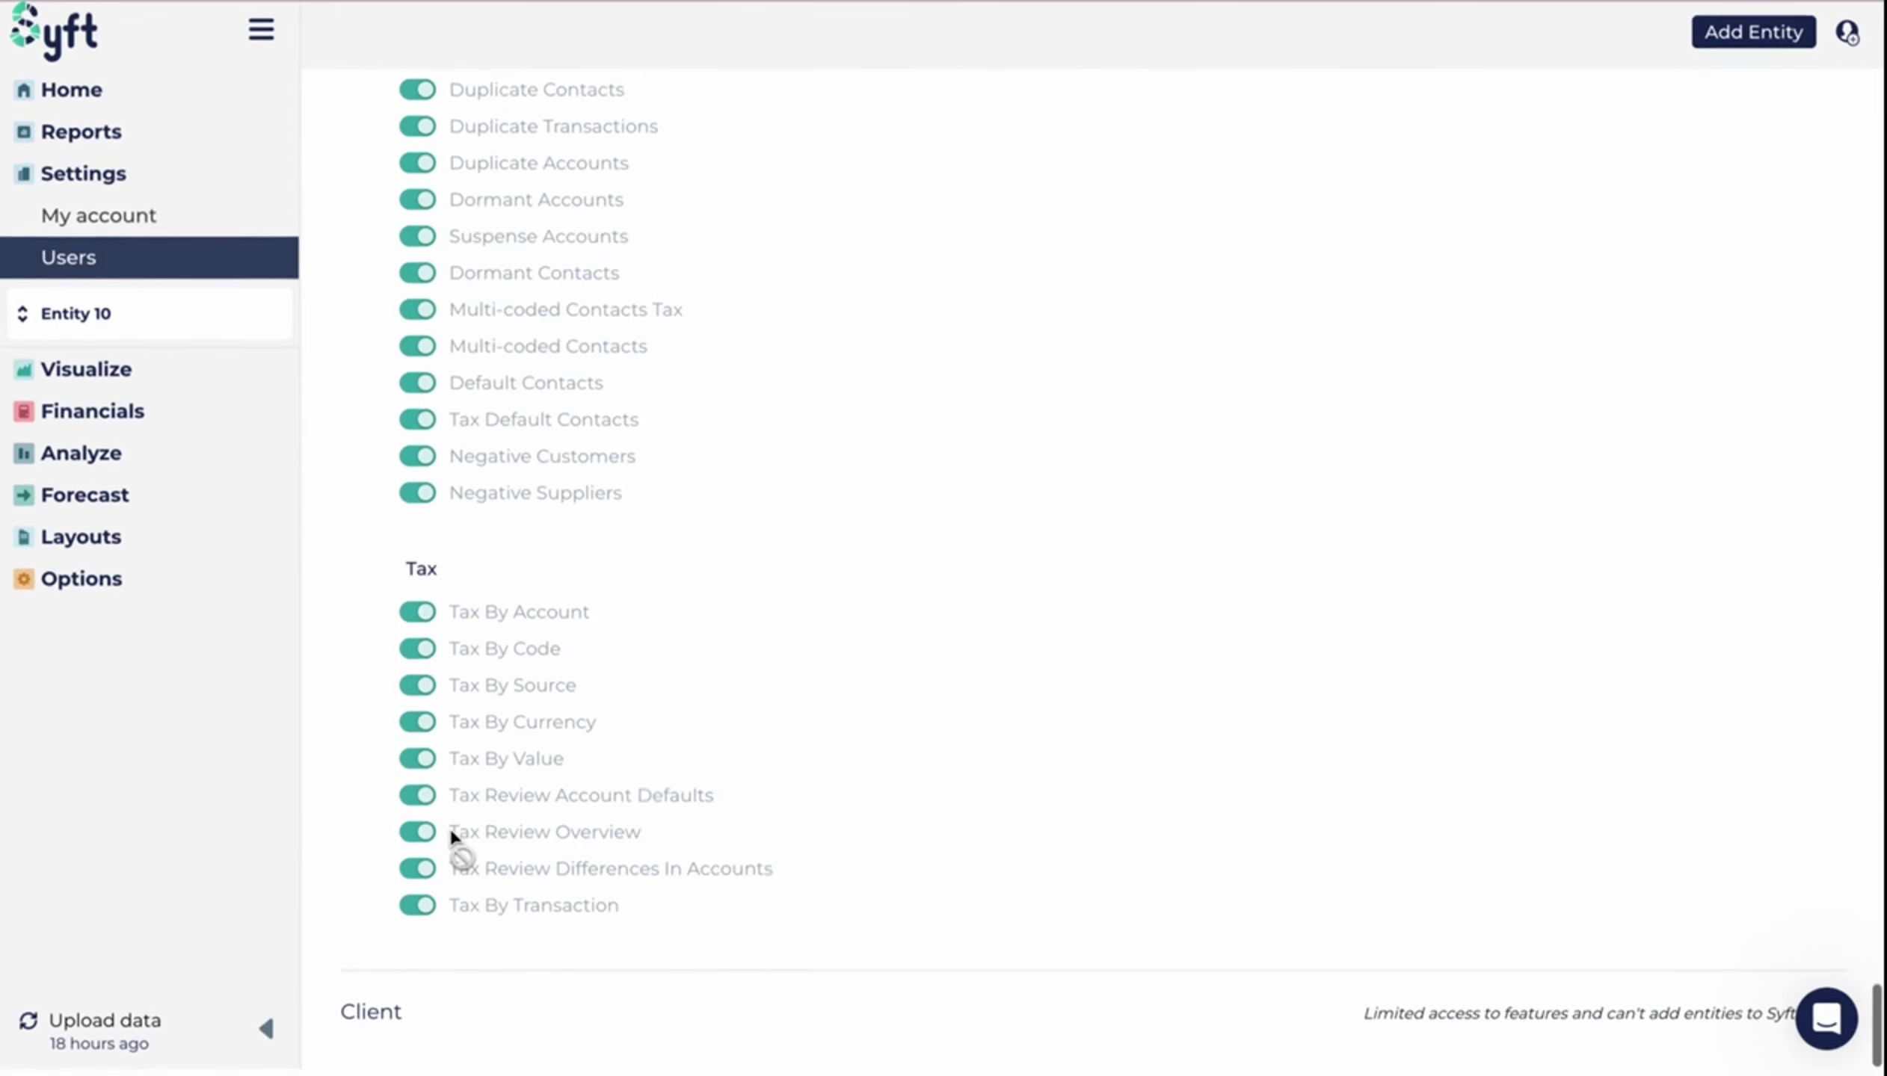
Scroll through the rest of the Staff role's permissions, then collapse the Staff row
{"action": "scroll", "coordinate": [724, 652], "scroll_direction": "up", "scroll_amount": 20}
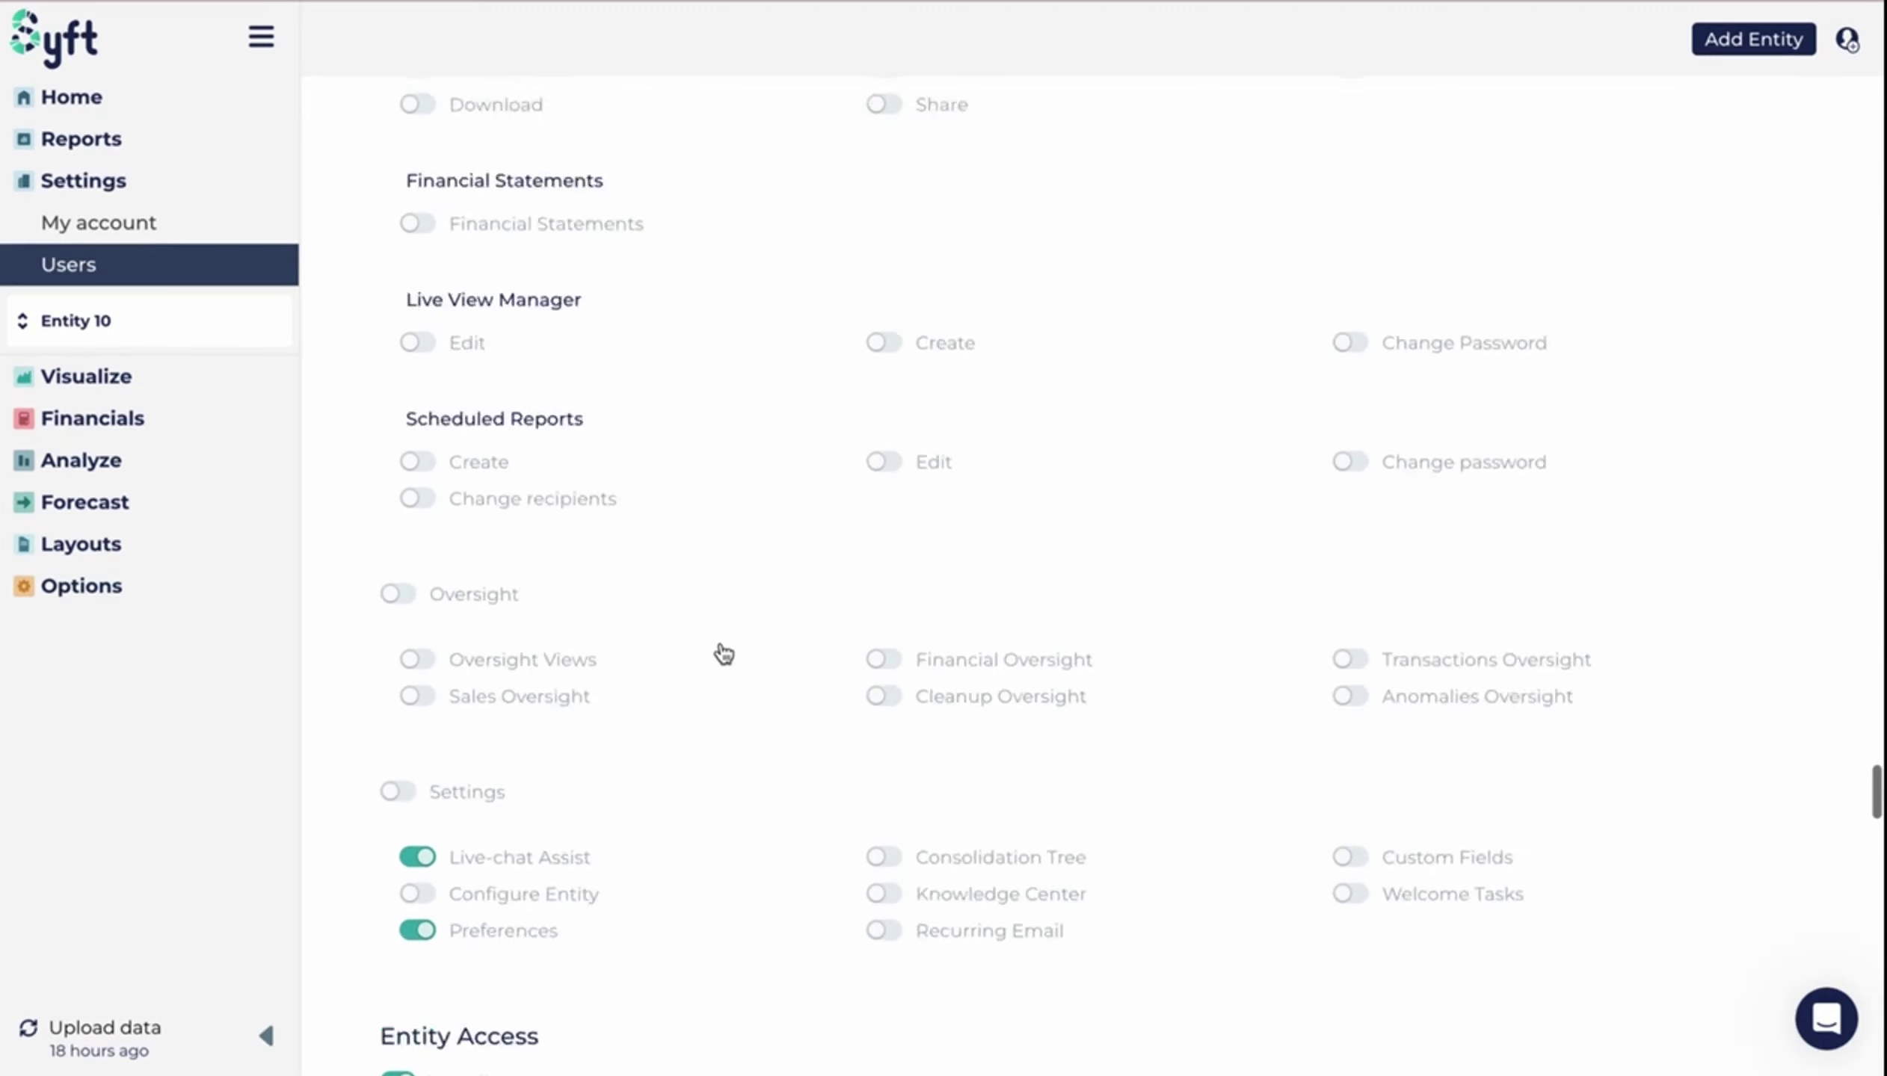
{"action": "scroll", "coordinate": [673, 511], "scroll_direction": "down", "scroll_amount": 1}
{"action": "scroll", "coordinate": [674, 512], "scroll_direction": "down", "scroll_amount": 1}
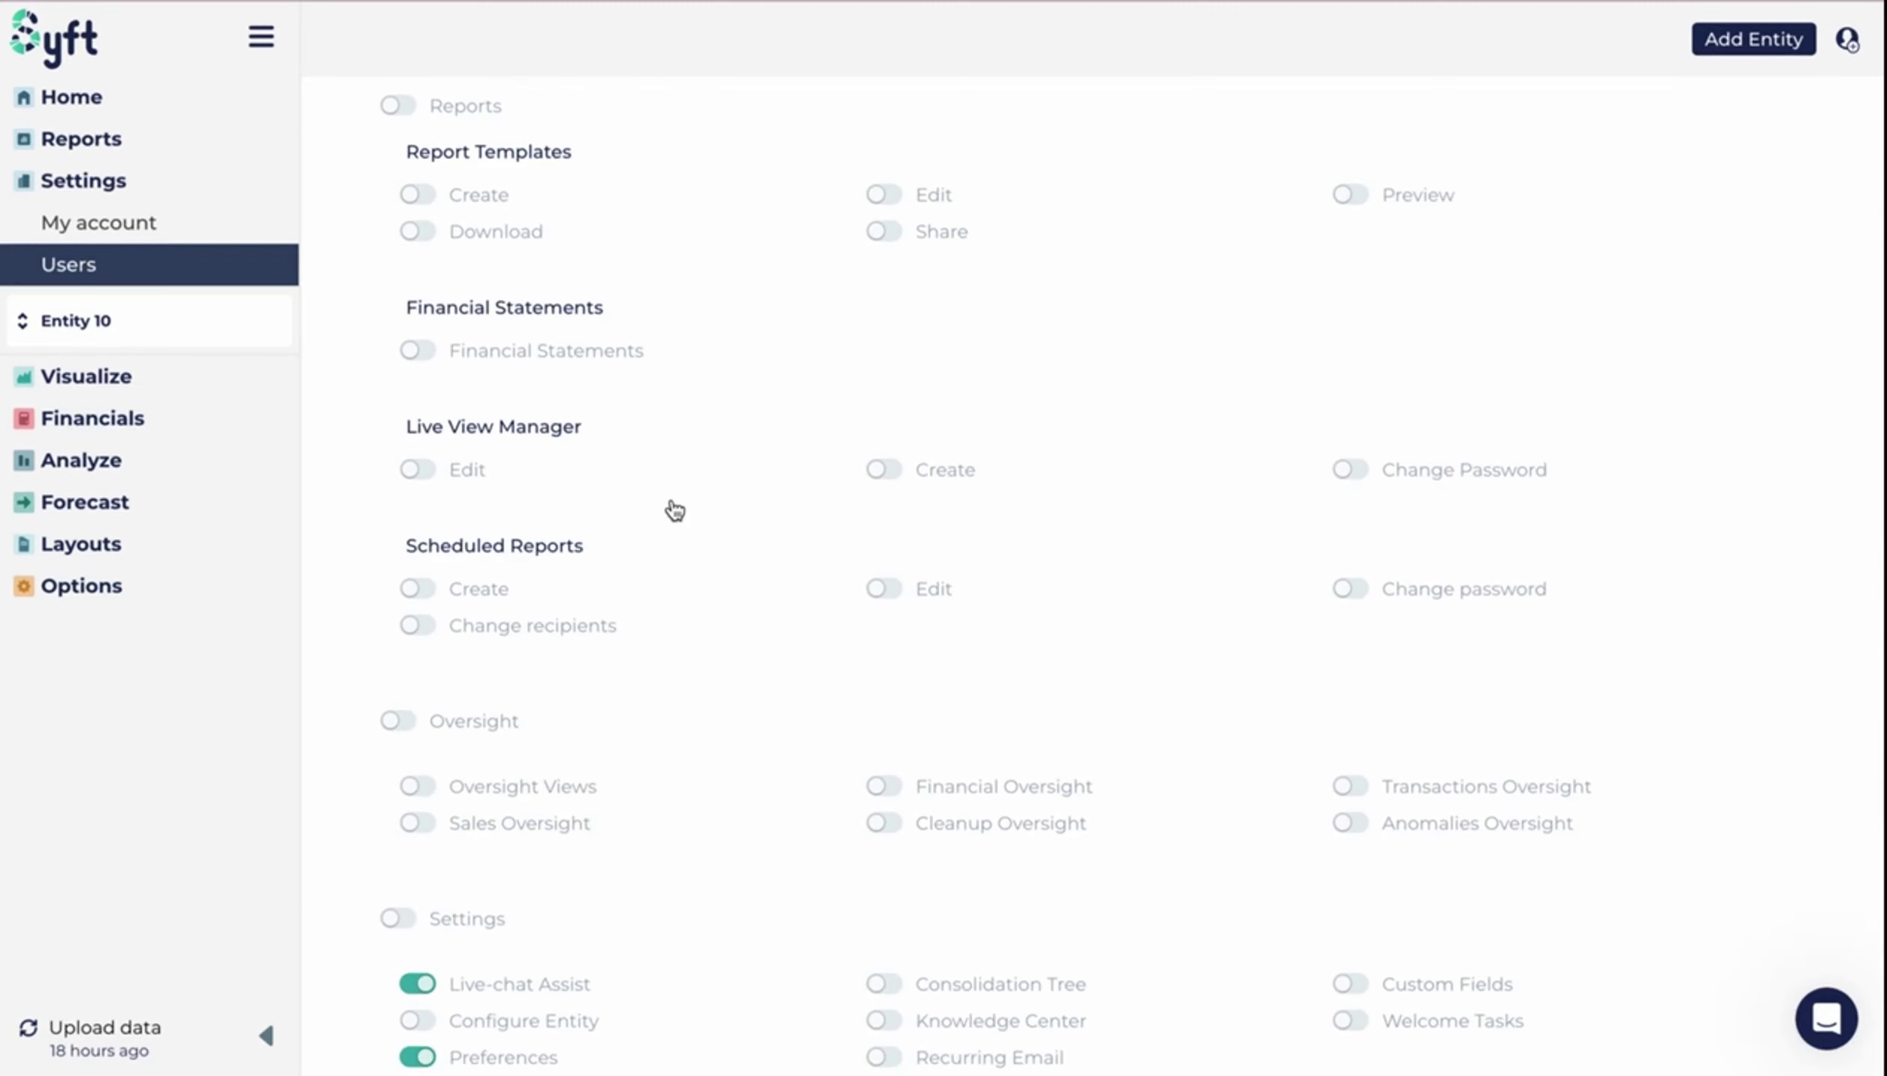
{"action": "scroll", "coordinate": [673, 512], "scroll_direction": "down", "scroll_amount": 10}
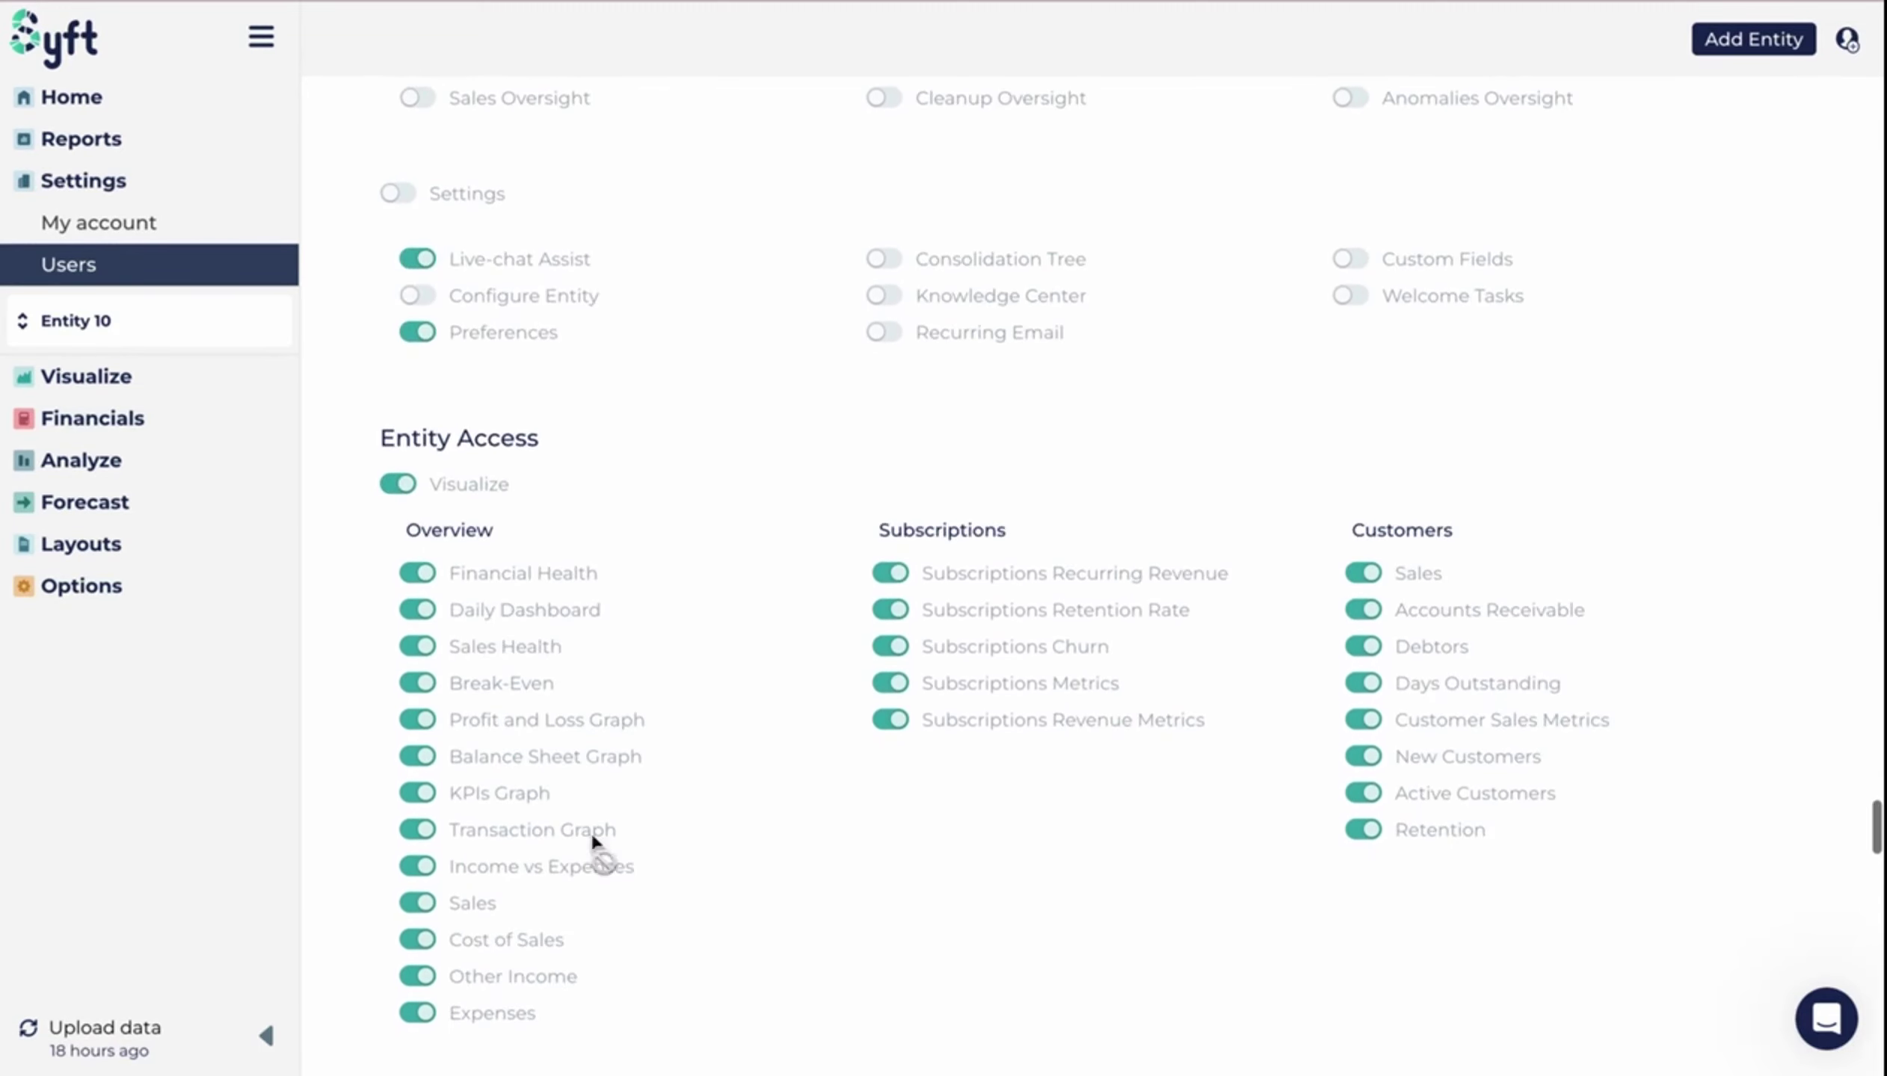
{"action": "scroll", "coordinate": [911, 819], "scroll_direction": "down", "scroll_amount": 20}
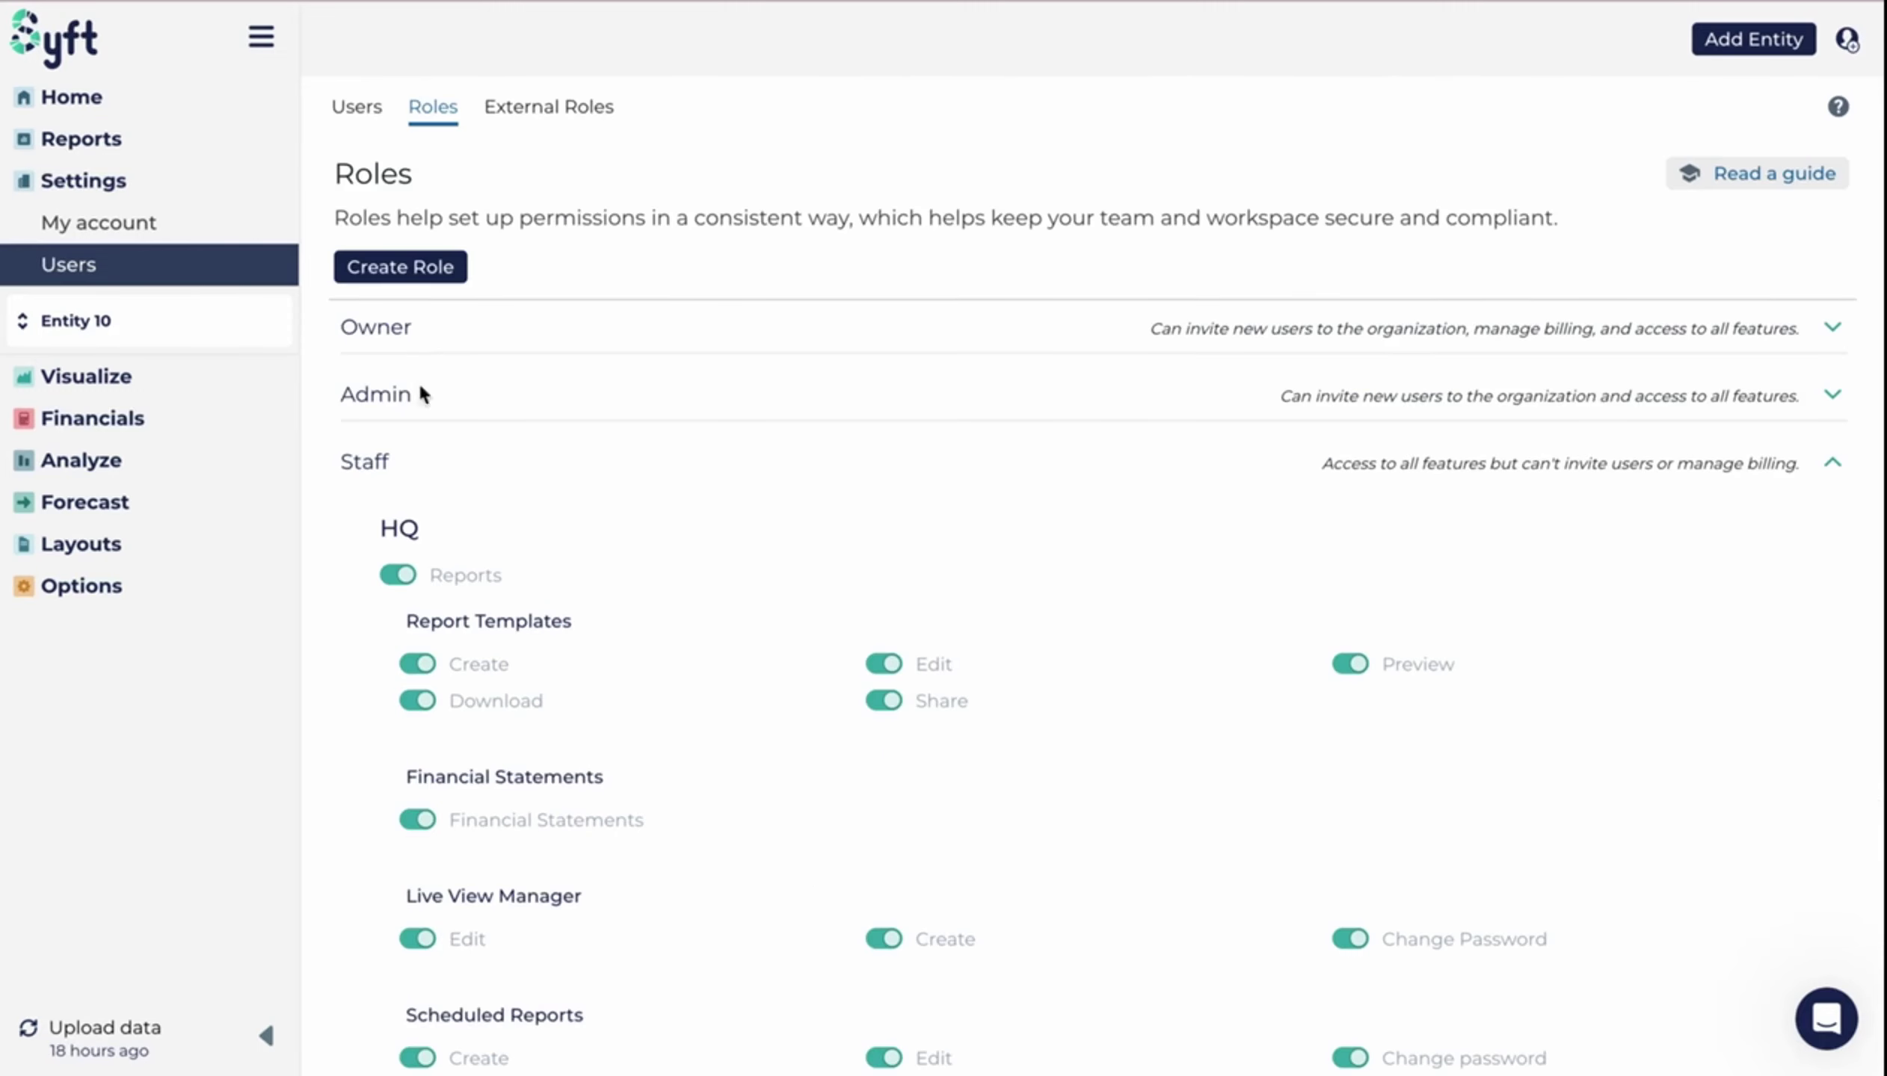
{"action": "left_click", "coordinate": [421, 462]}
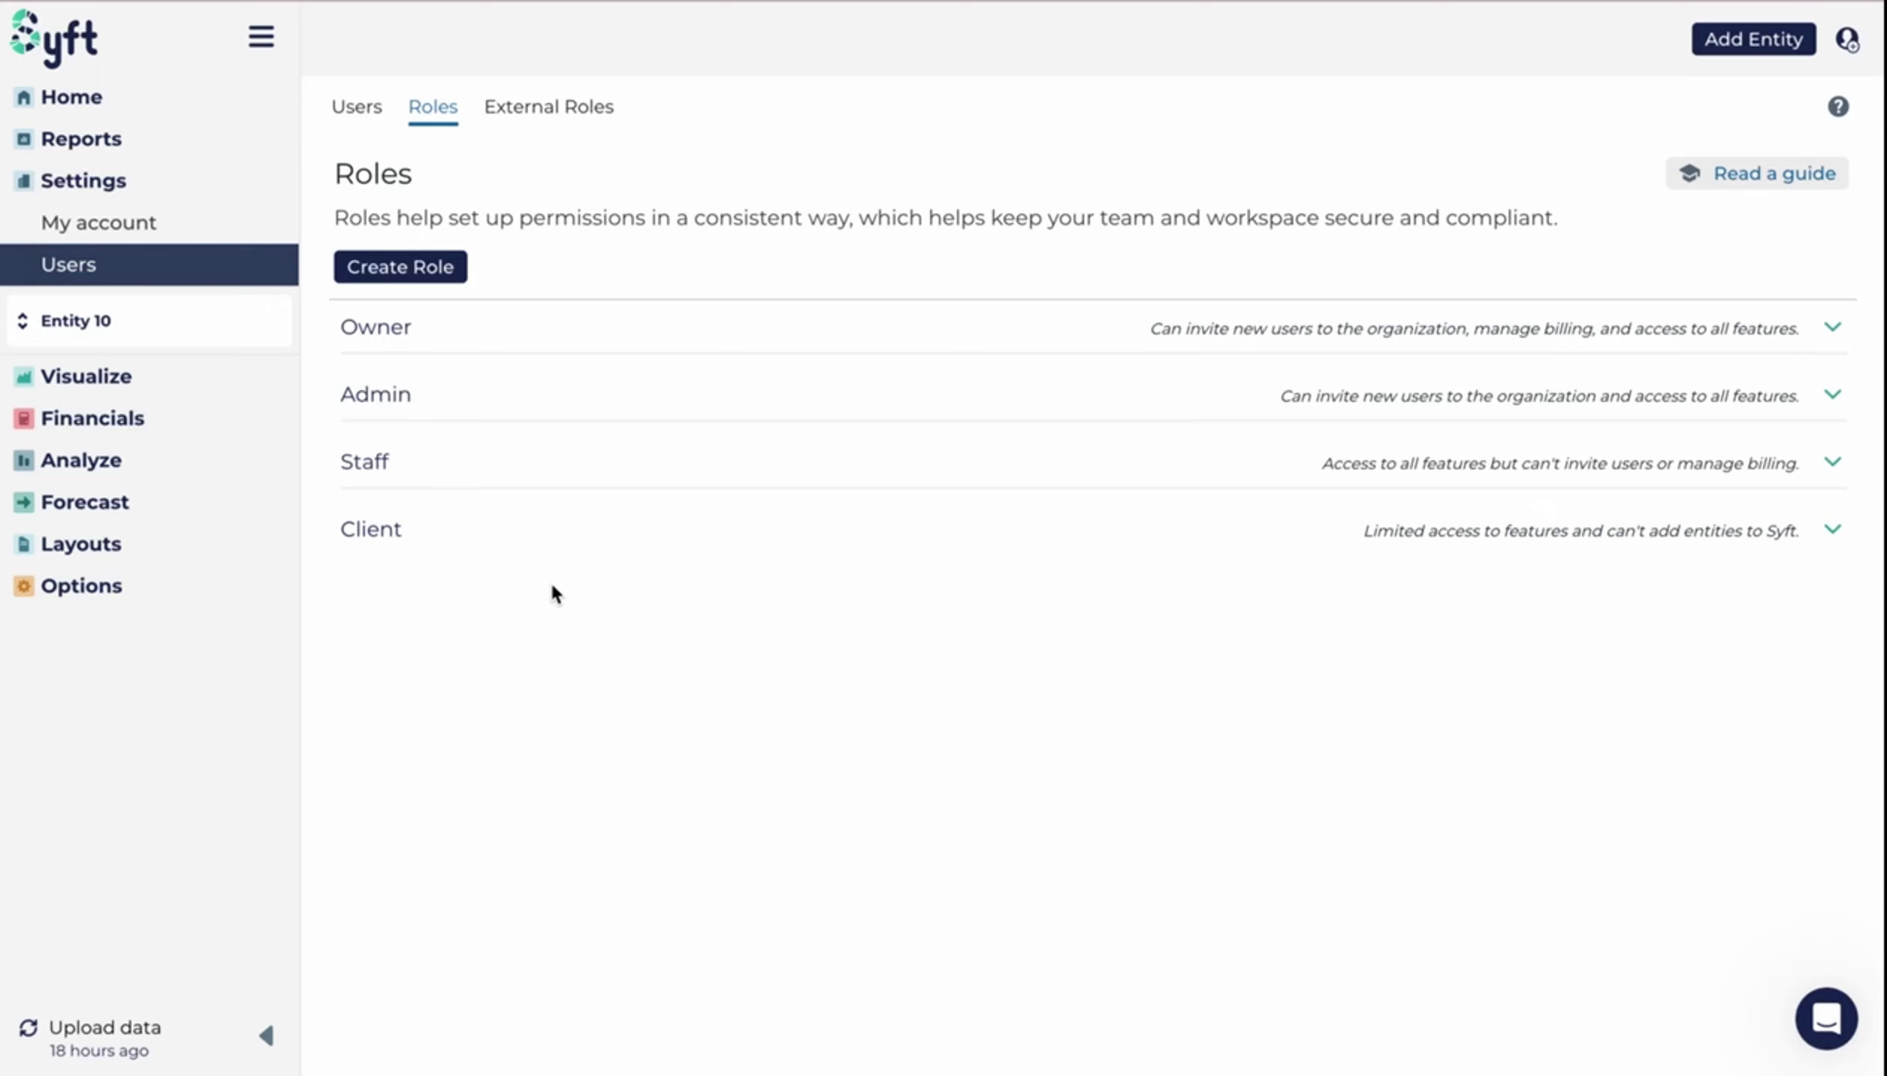
Create a new role and enter 'Director' as its name
{"action": "left_click", "coordinate": [409, 271]}
{"action": "left_click", "coordinate": [409, 351]}
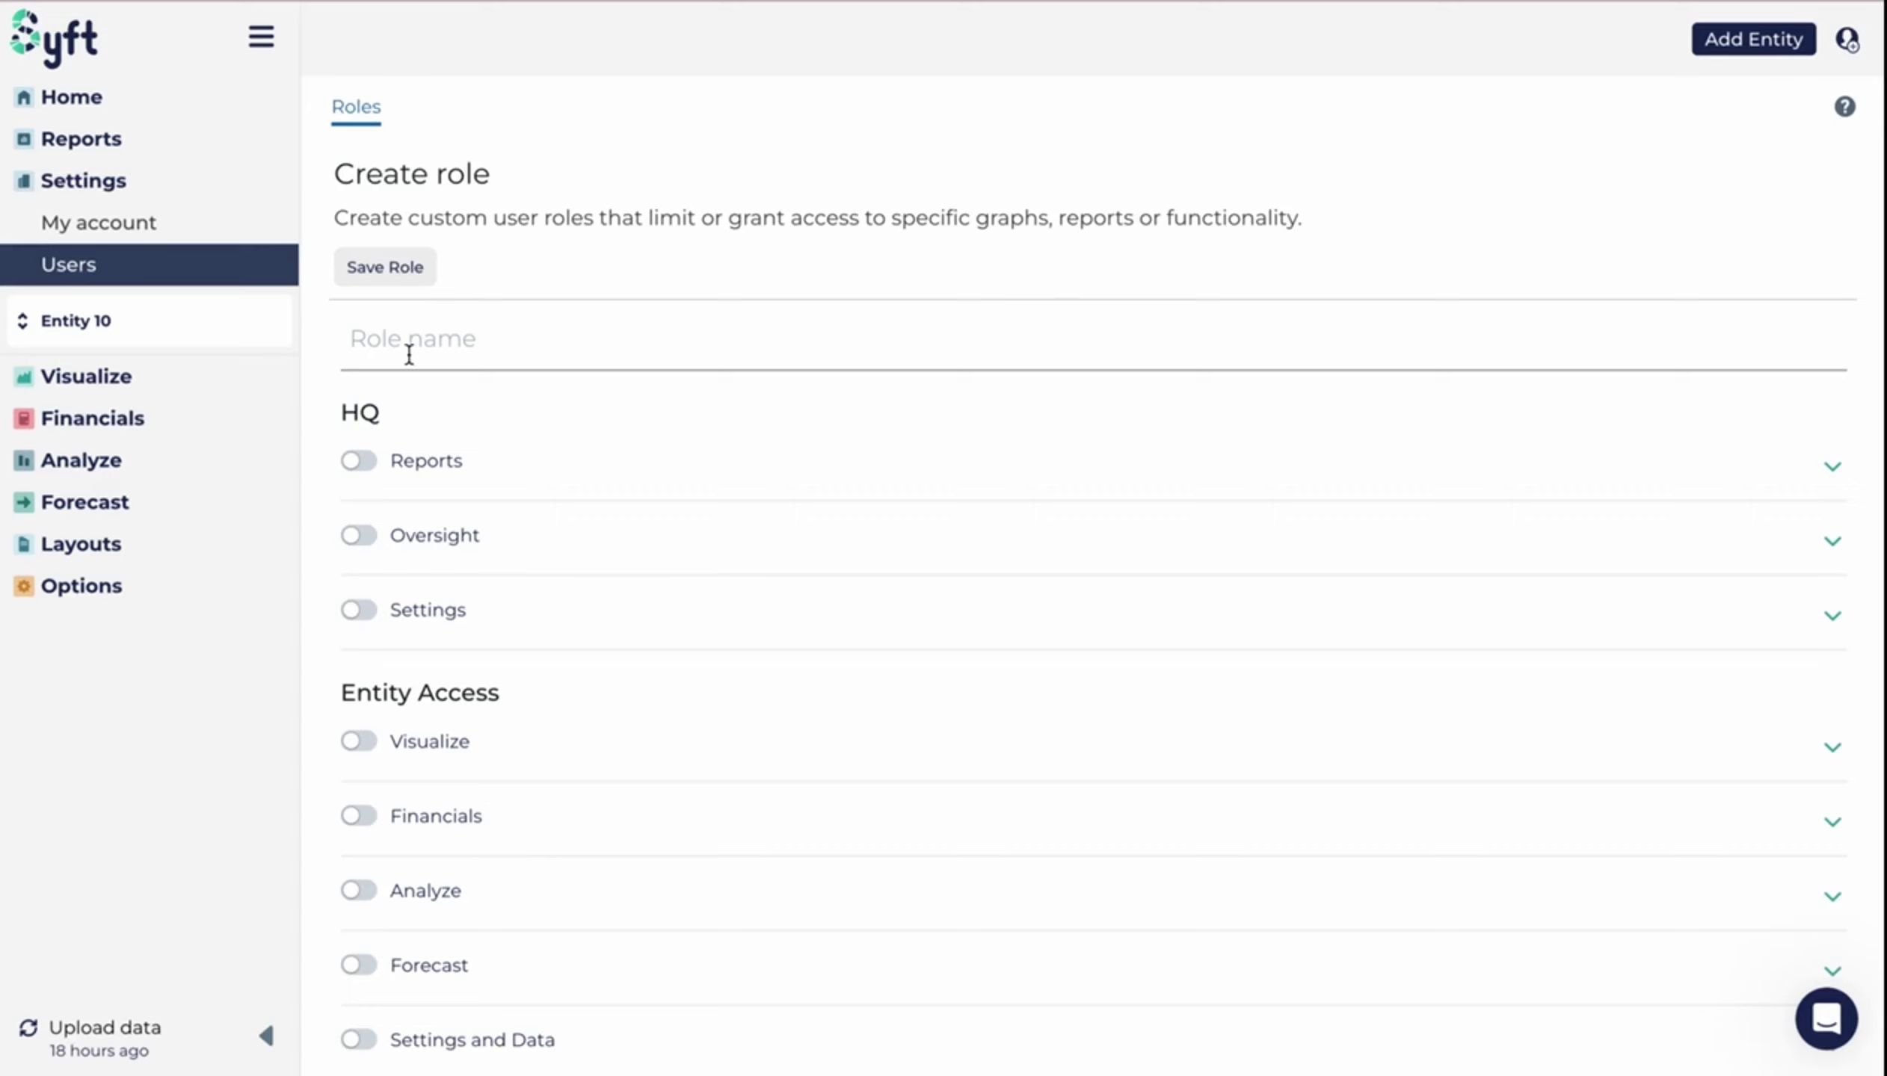
{"action": "type", "text": "Director"}
{"action": "scroll", "coordinate": [1506, 404], "scroll_direction": "down", "scroll_amount": 1}
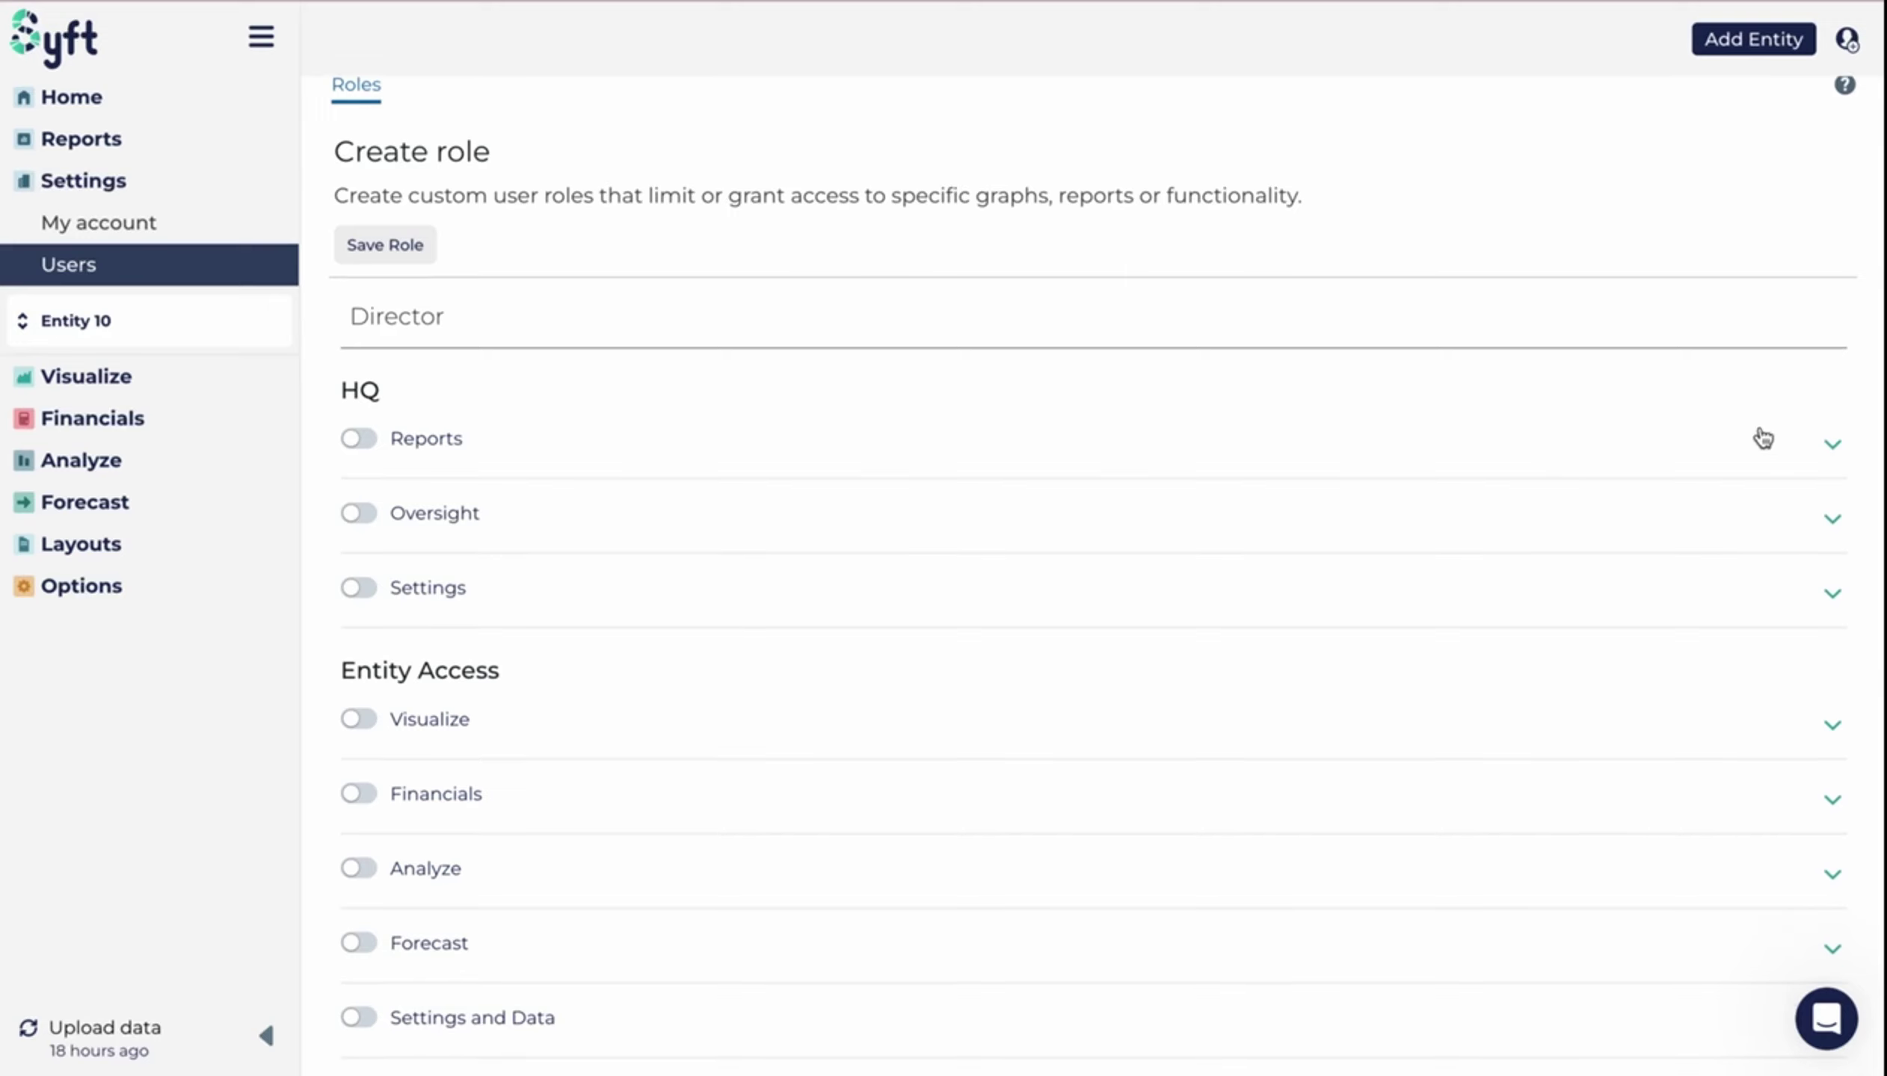
Turn on Report Templates Download and Share, Live View Manager Edit, and Scheduled Reports Create
{"action": "left_click", "coordinate": [1788, 450]}
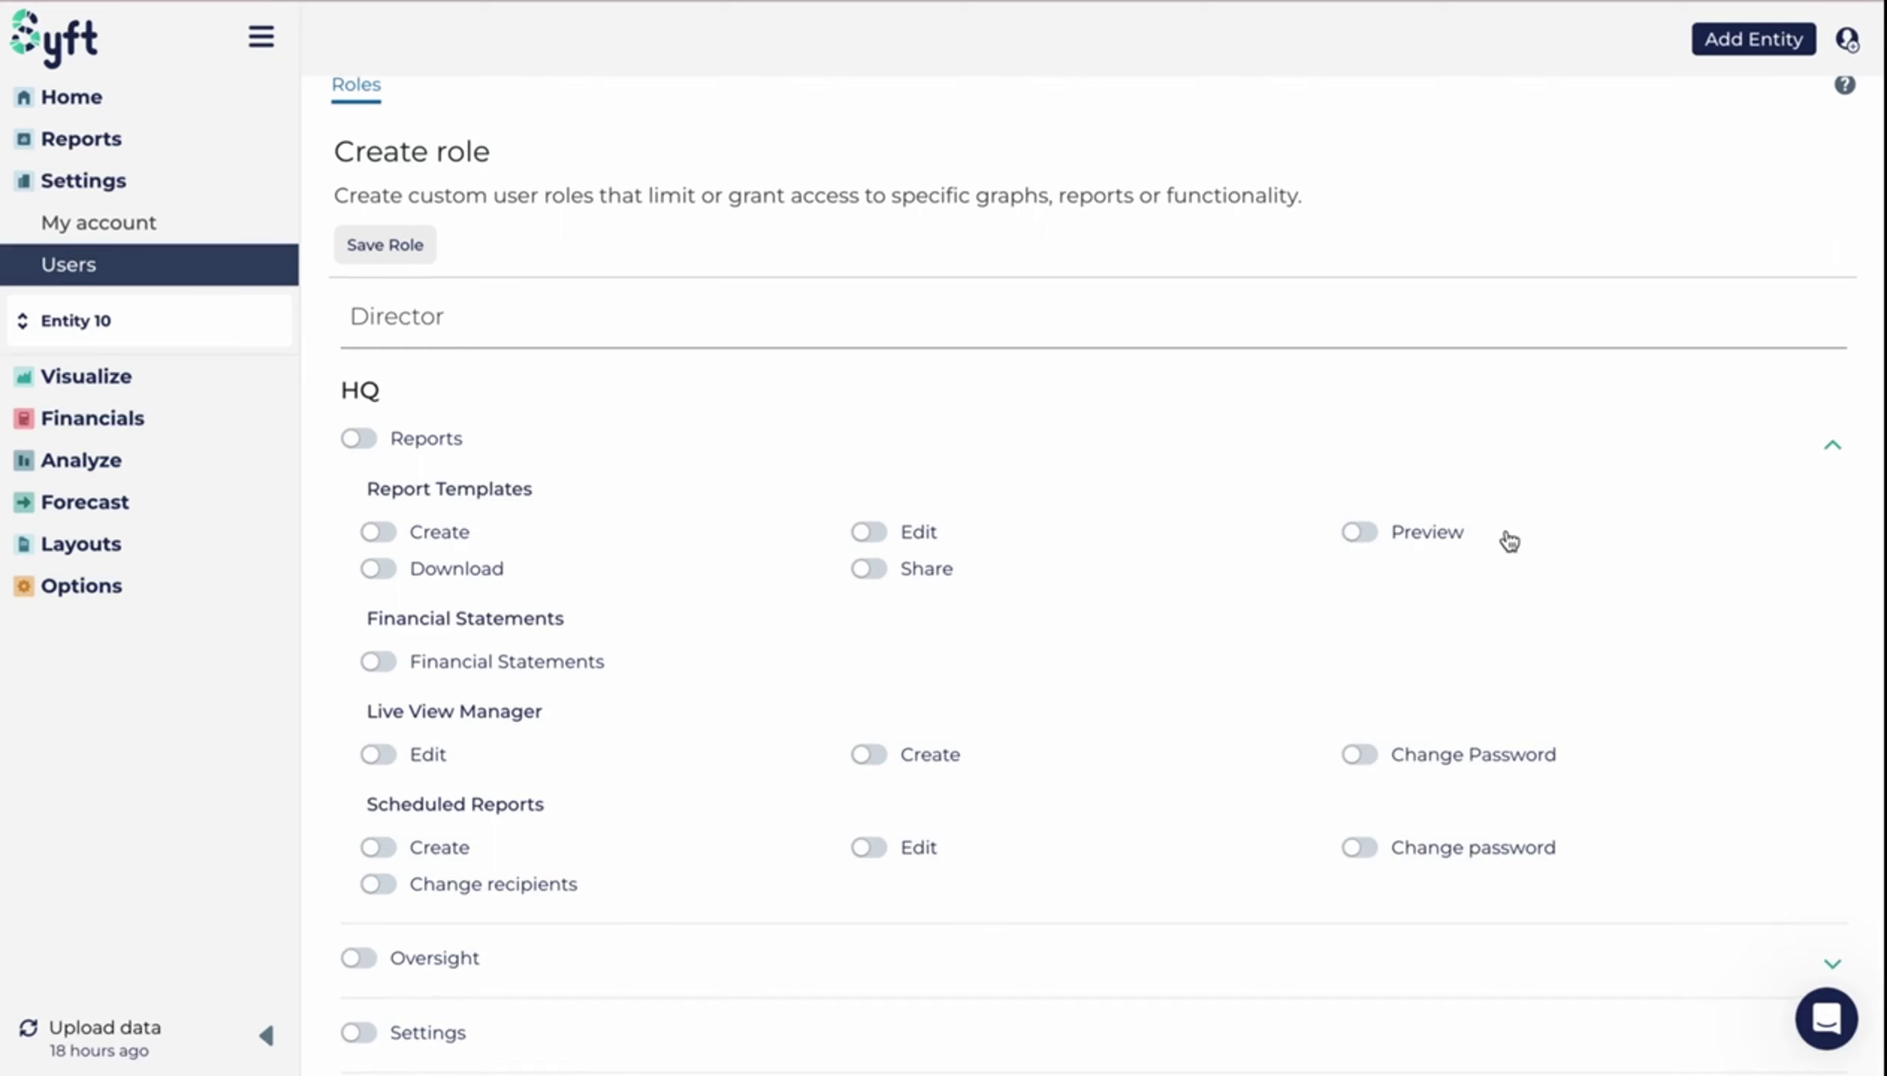
{"action": "scroll", "coordinate": [1490, 535], "scroll_direction": "down", "scroll_amount": 1}
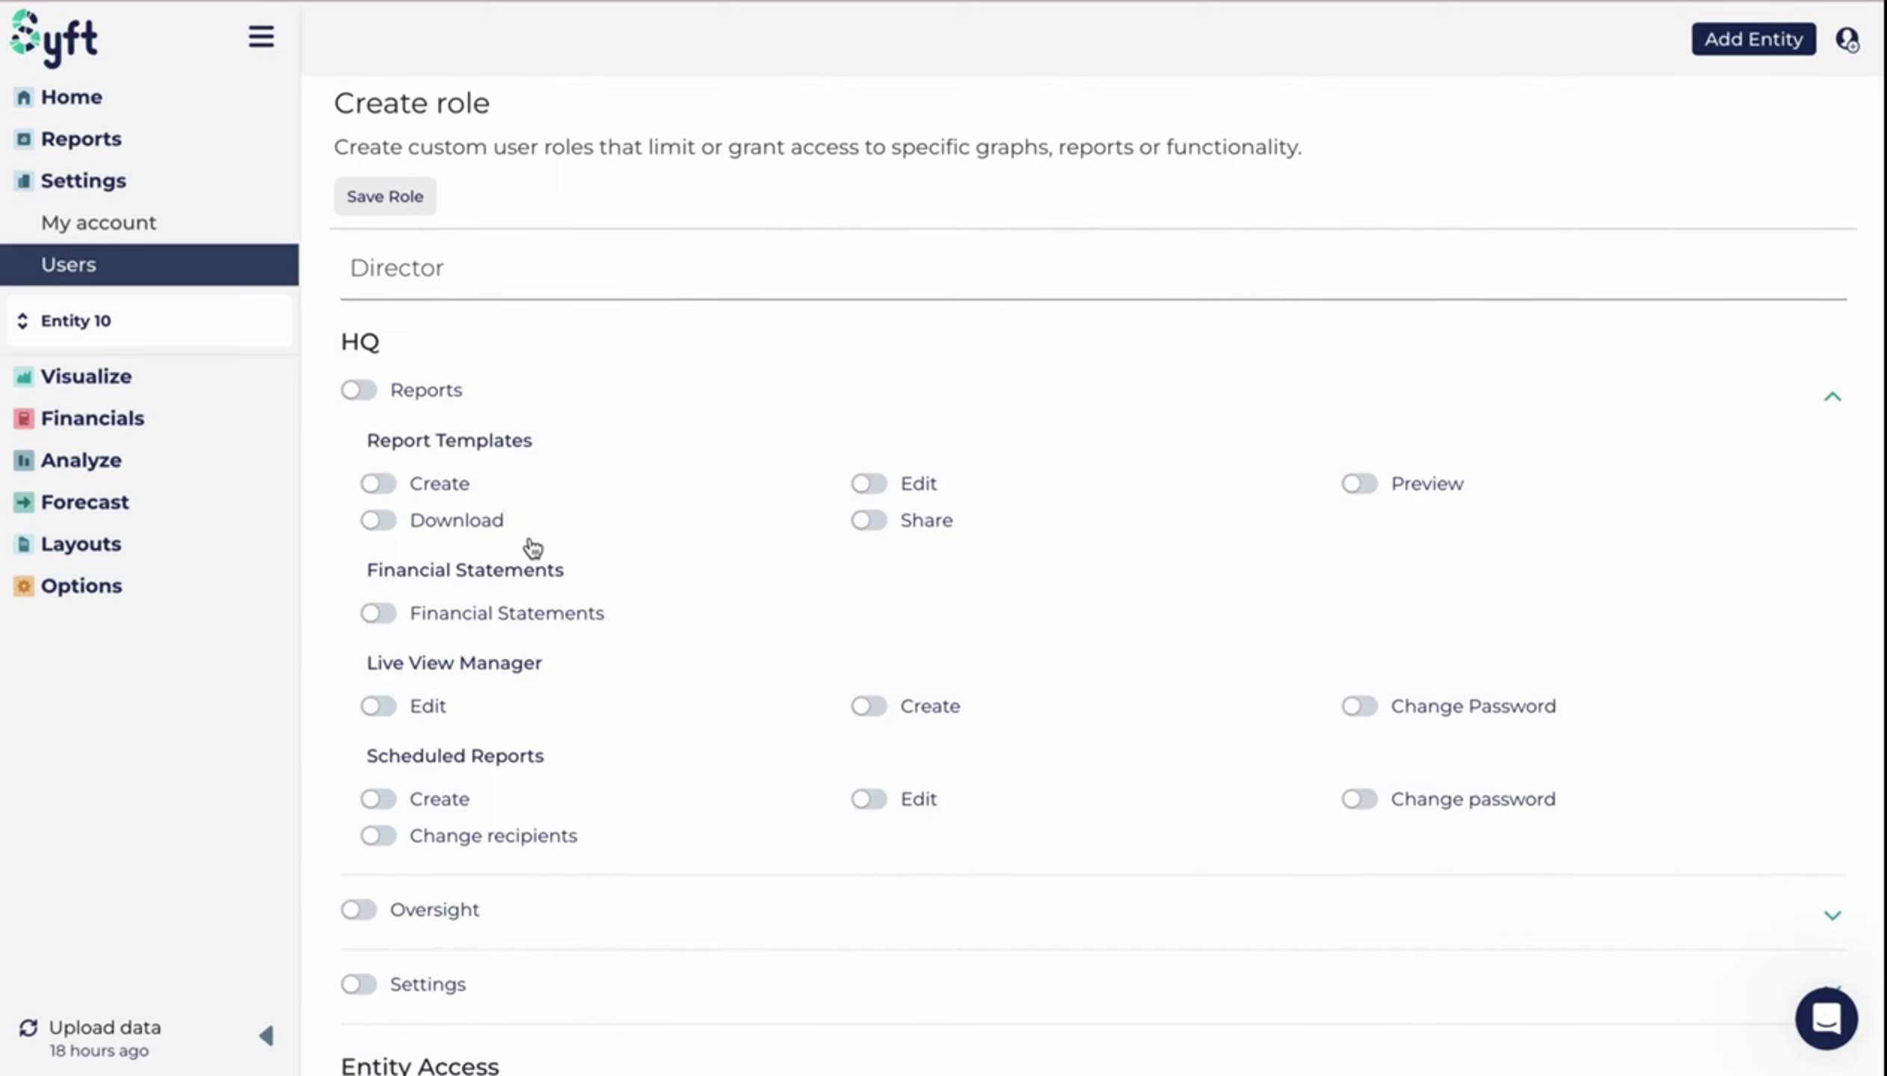
{"action": "left_click", "coordinate": [386, 525]}
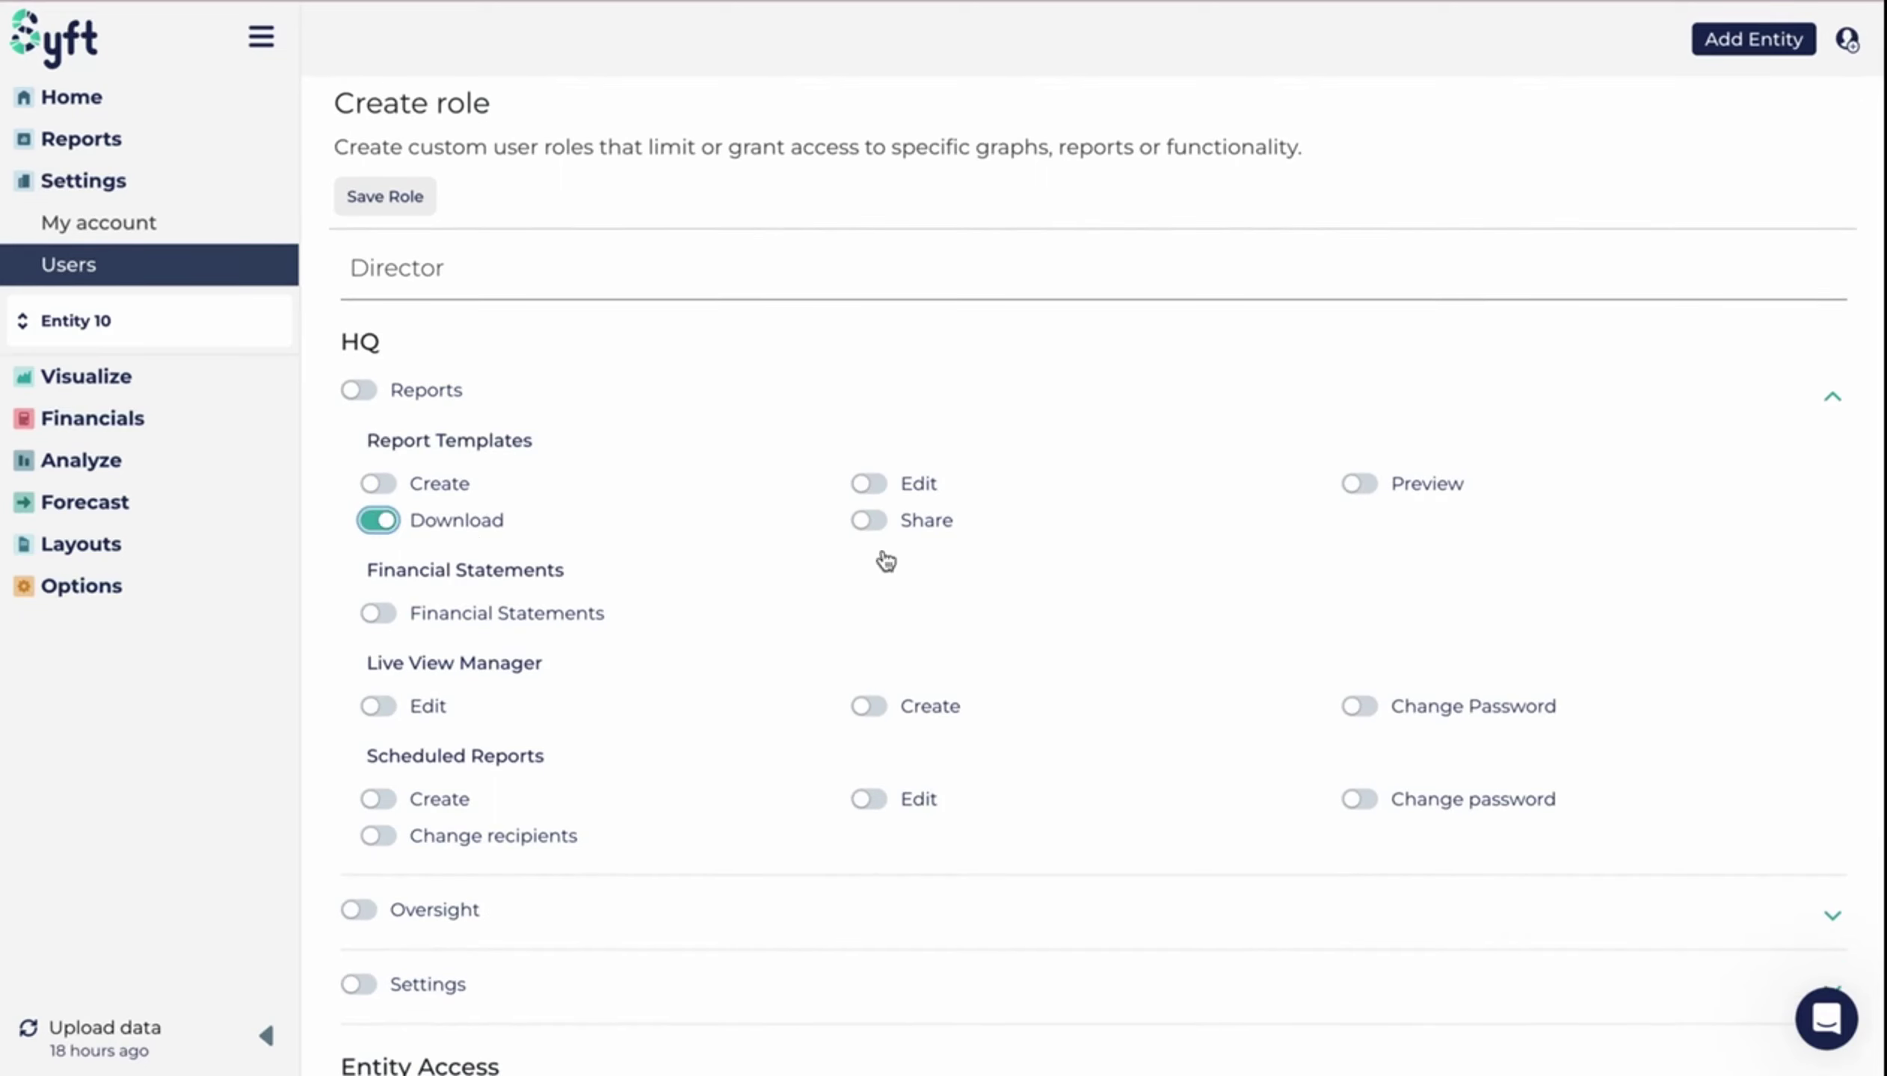
{"action": "left_click", "coordinate": [871, 522]}
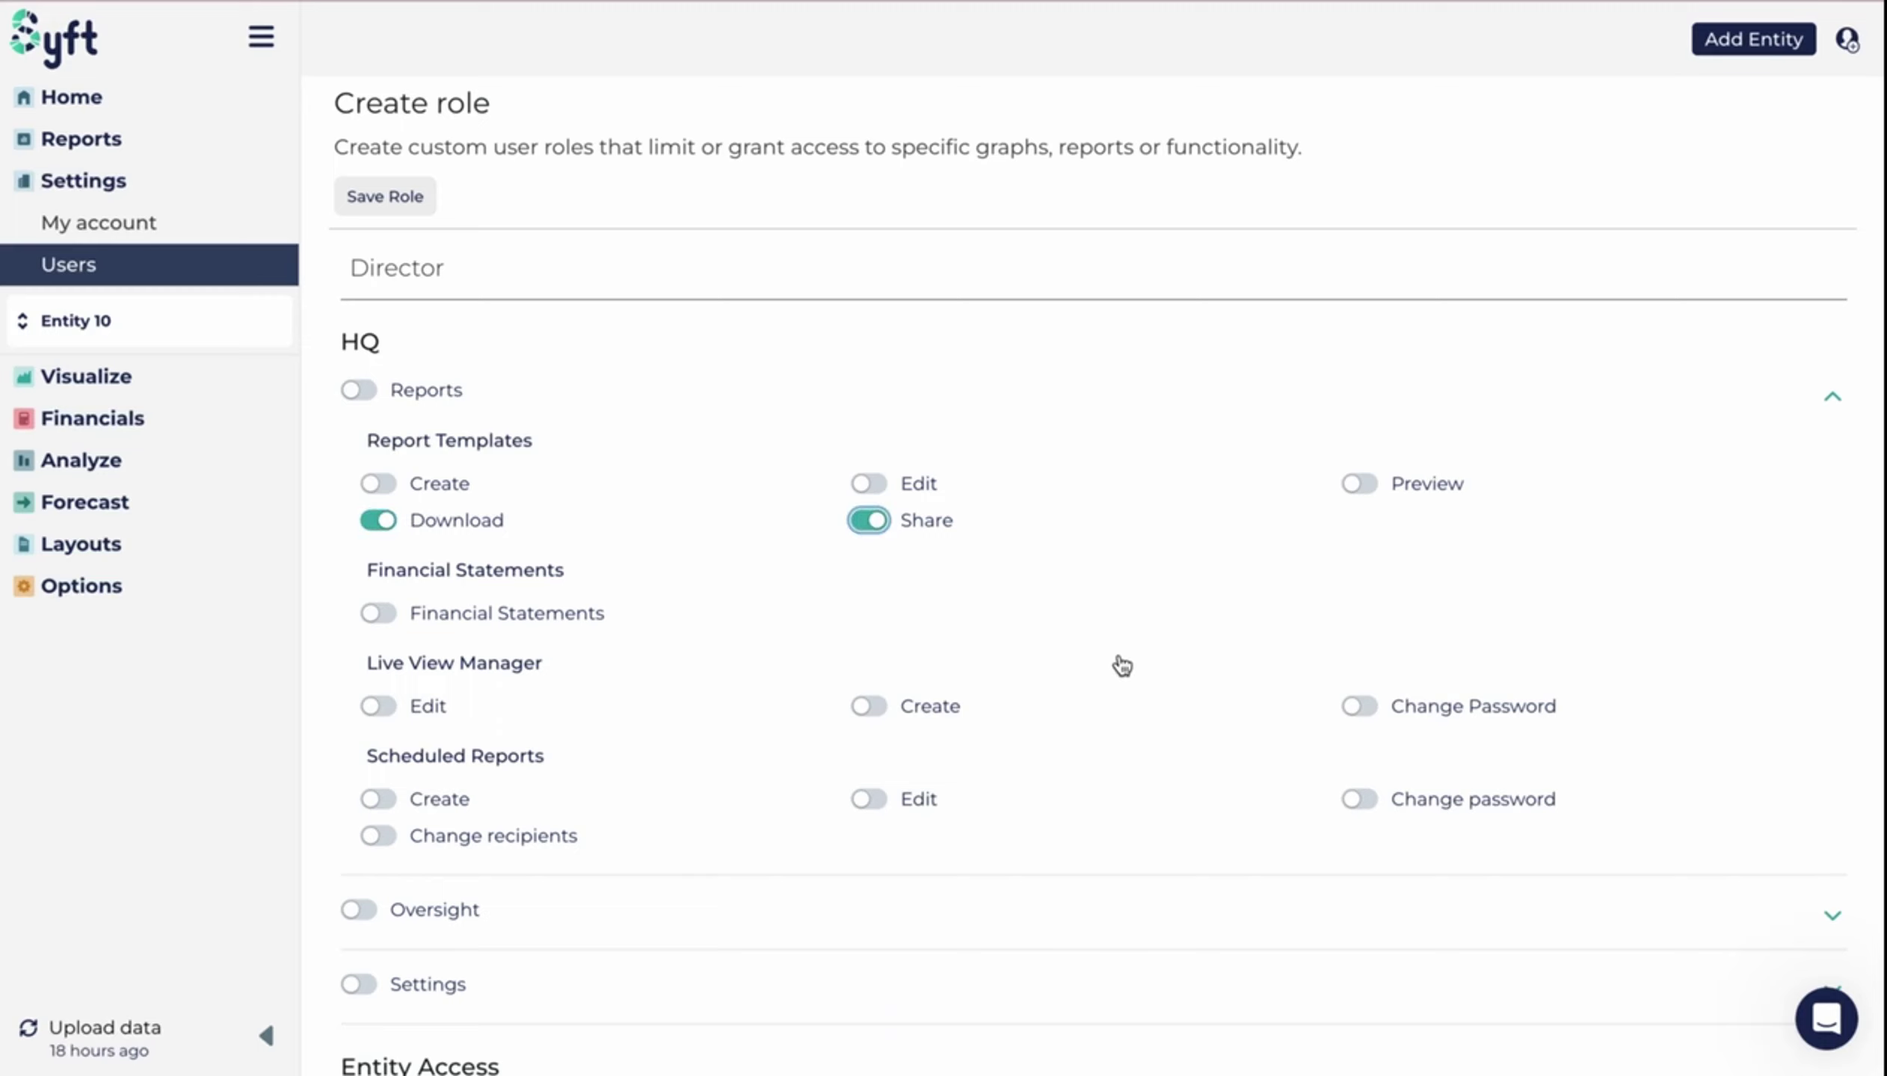
{"action": "scroll", "coordinate": [1116, 666], "scroll_direction": "down", "scroll_amount": 1}
{"action": "left_click", "coordinate": [382, 636]}
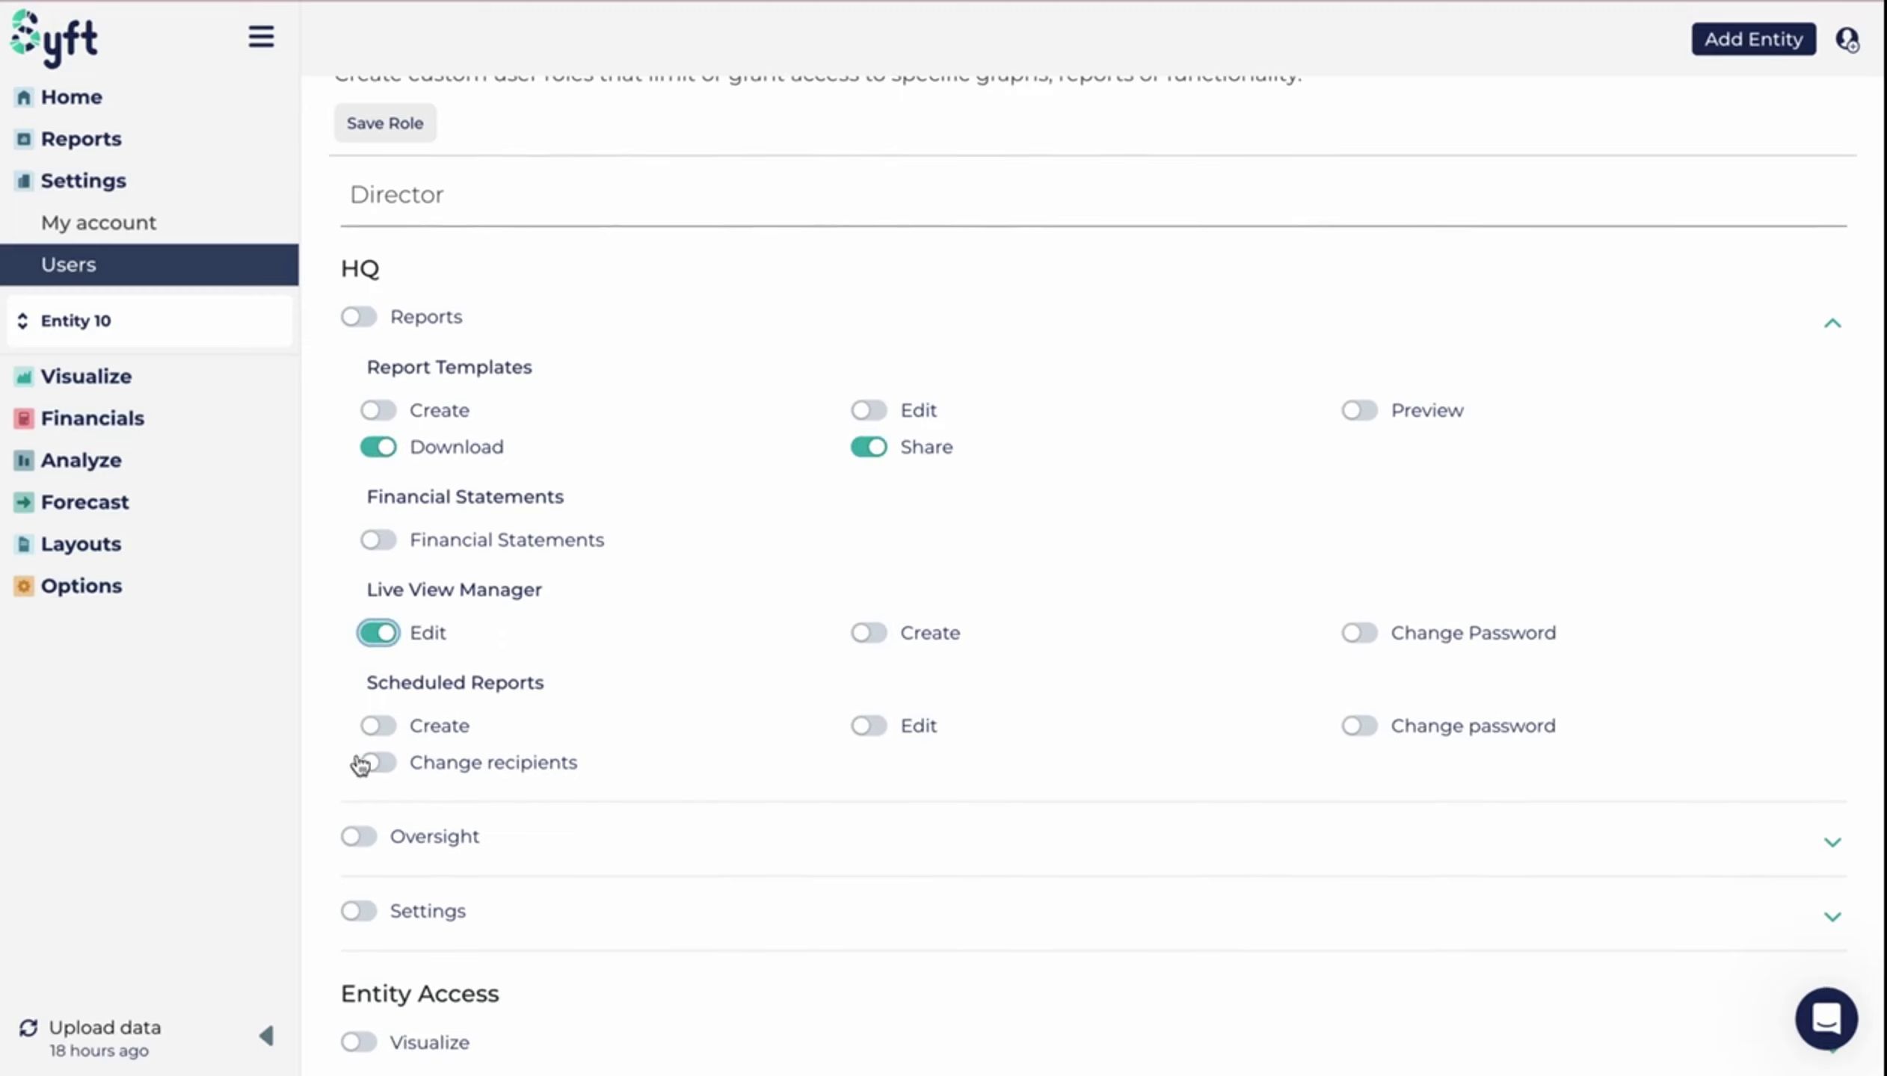
{"action": "left_click", "coordinate": [378, 726]}
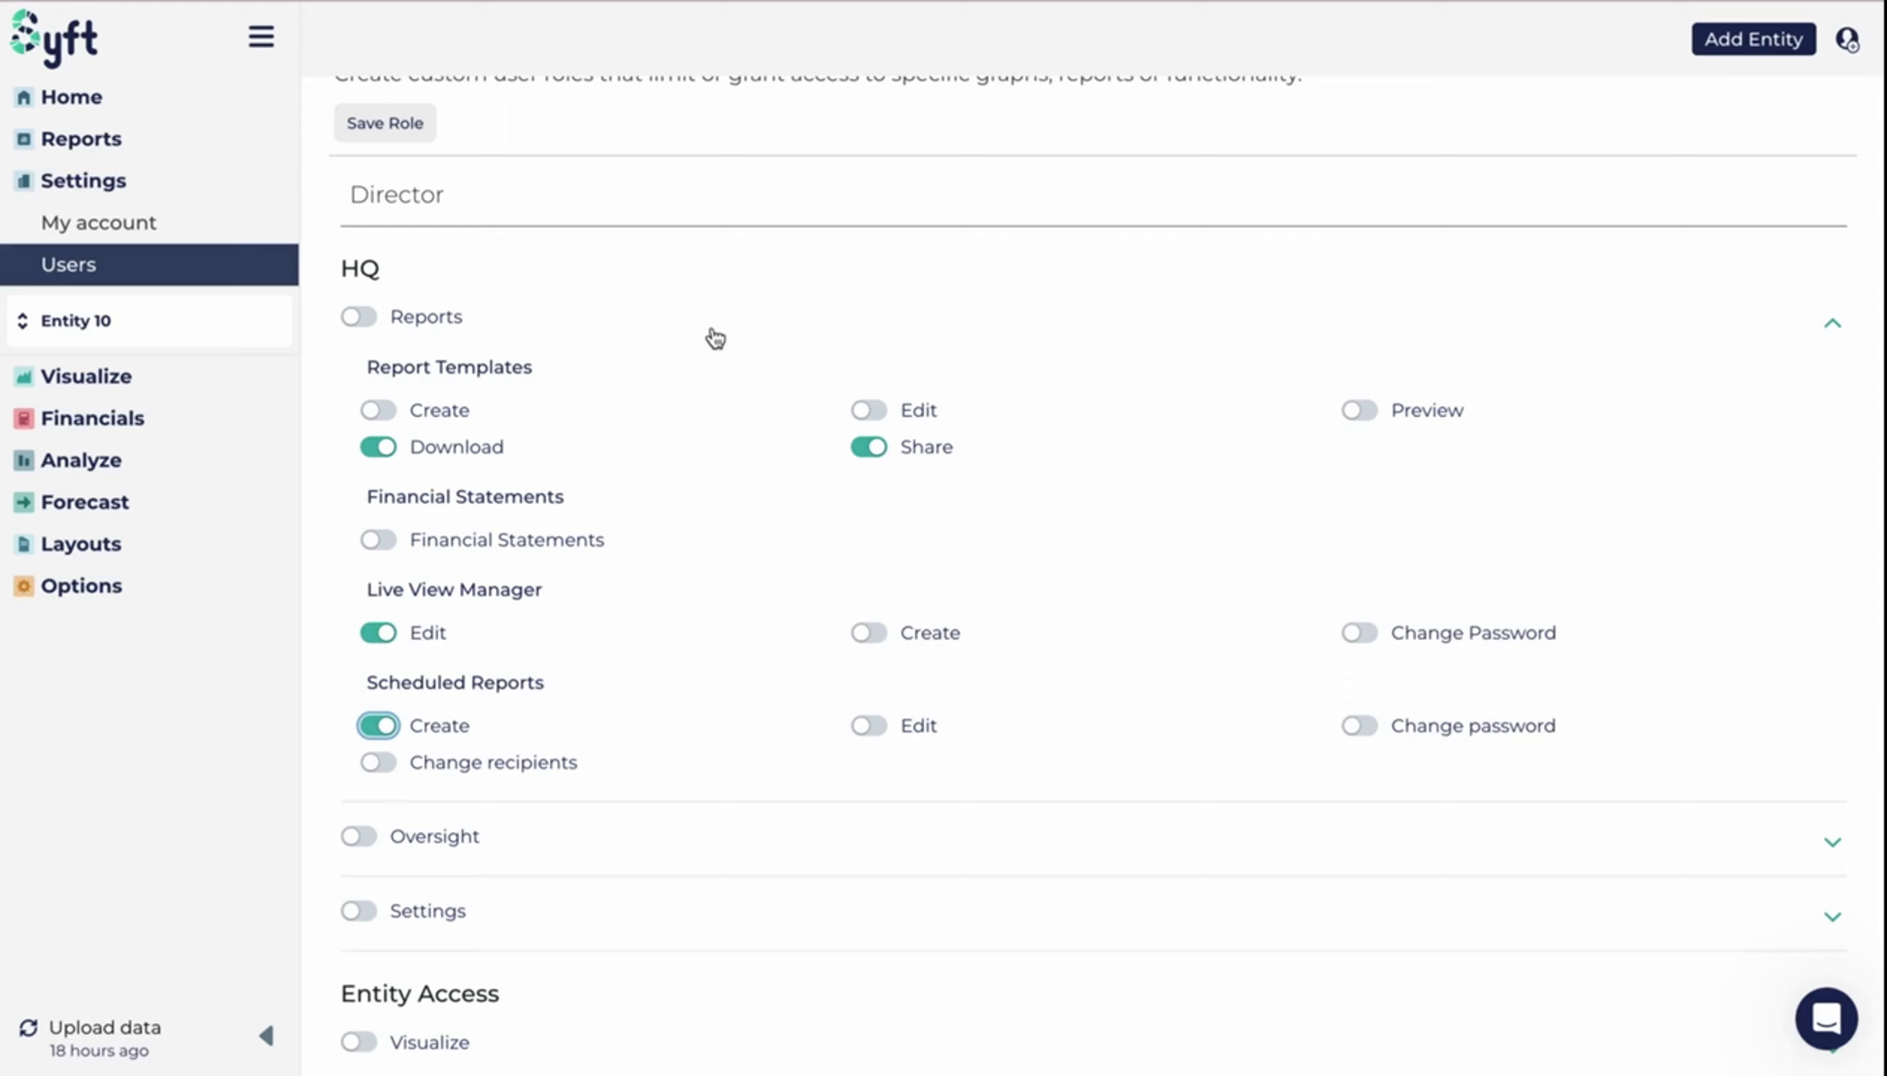
{"action": "scroll", "coordinate": [535, 589], "scroll_direction": "down", "scroll_amount": 3}
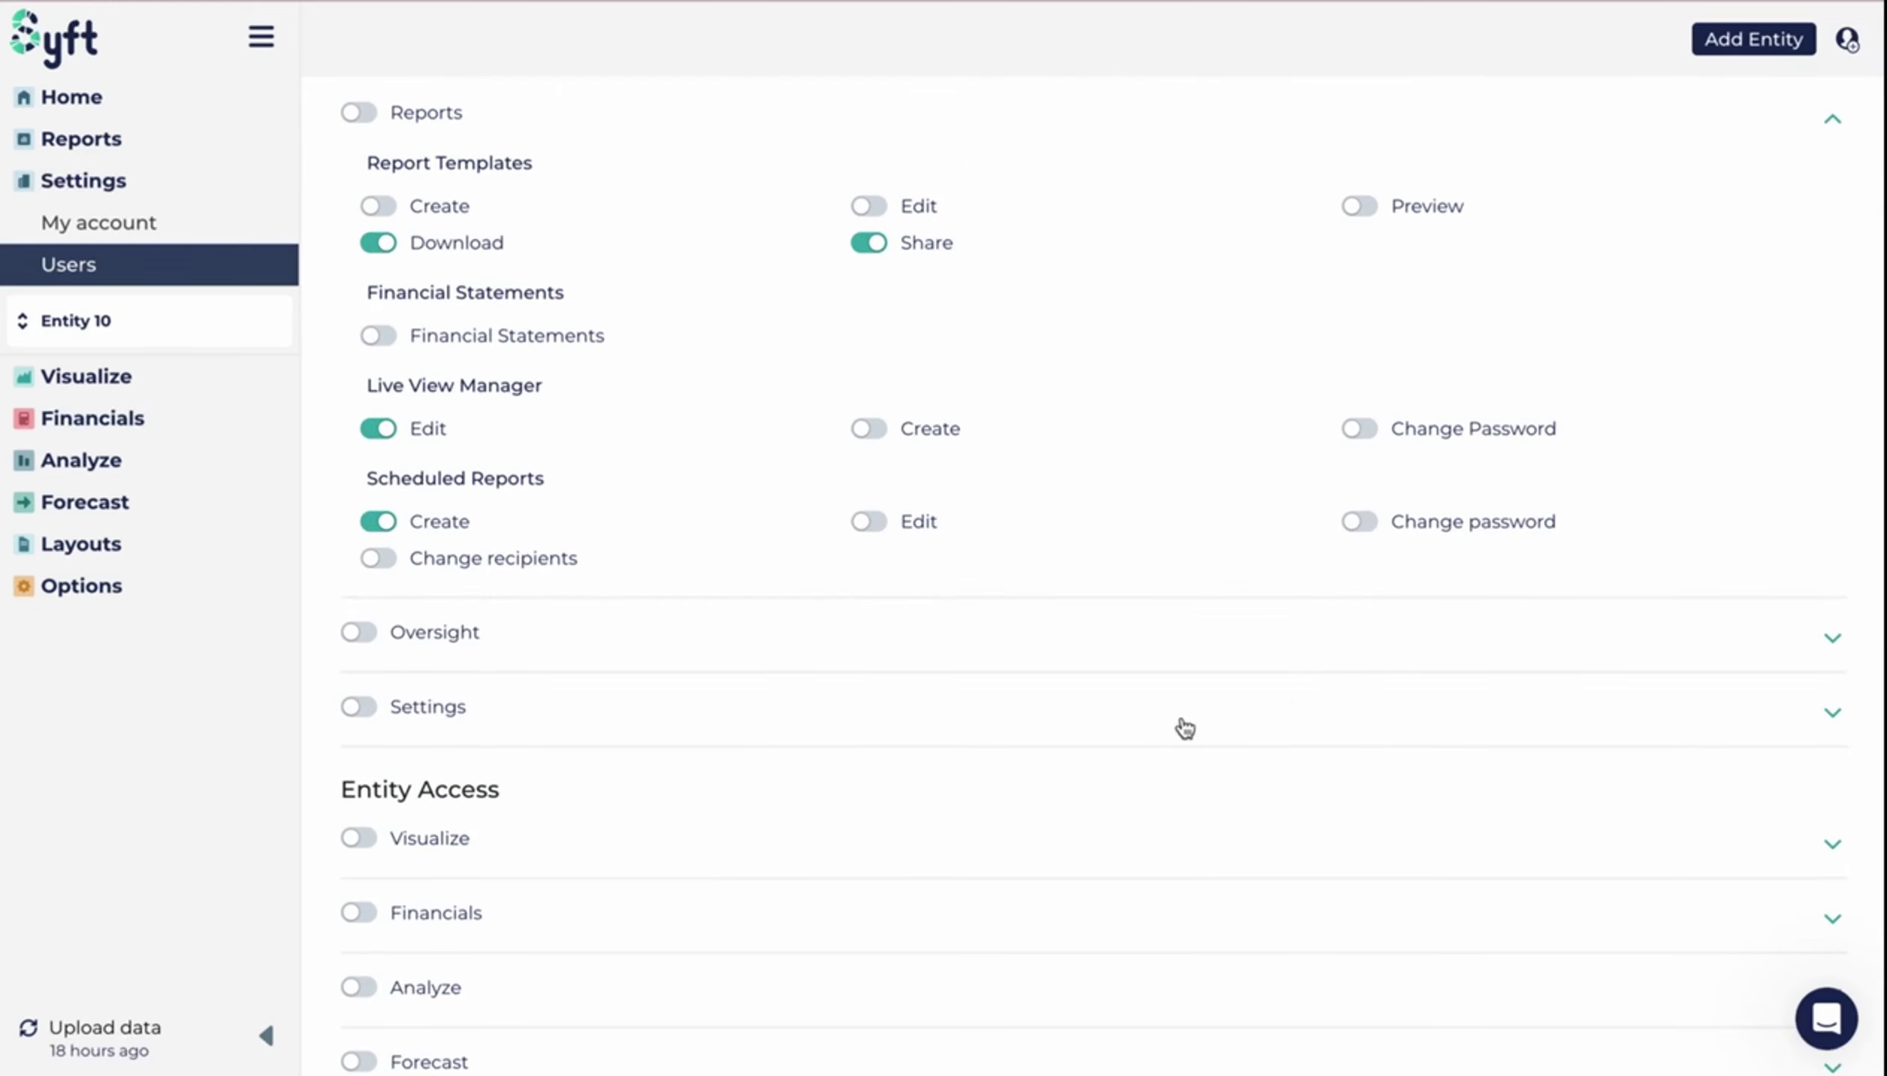
Enable all Visualize graphs except Financial Health, Subscriptions Churn, Days Outstanding and Accounts Receivable
{"action": "left_click", "coordinate": [1060, 712]}
{"action": "scroll", "coordinate": [1036, 723], "scroll_direction": "down", "scroll_amount": 2}
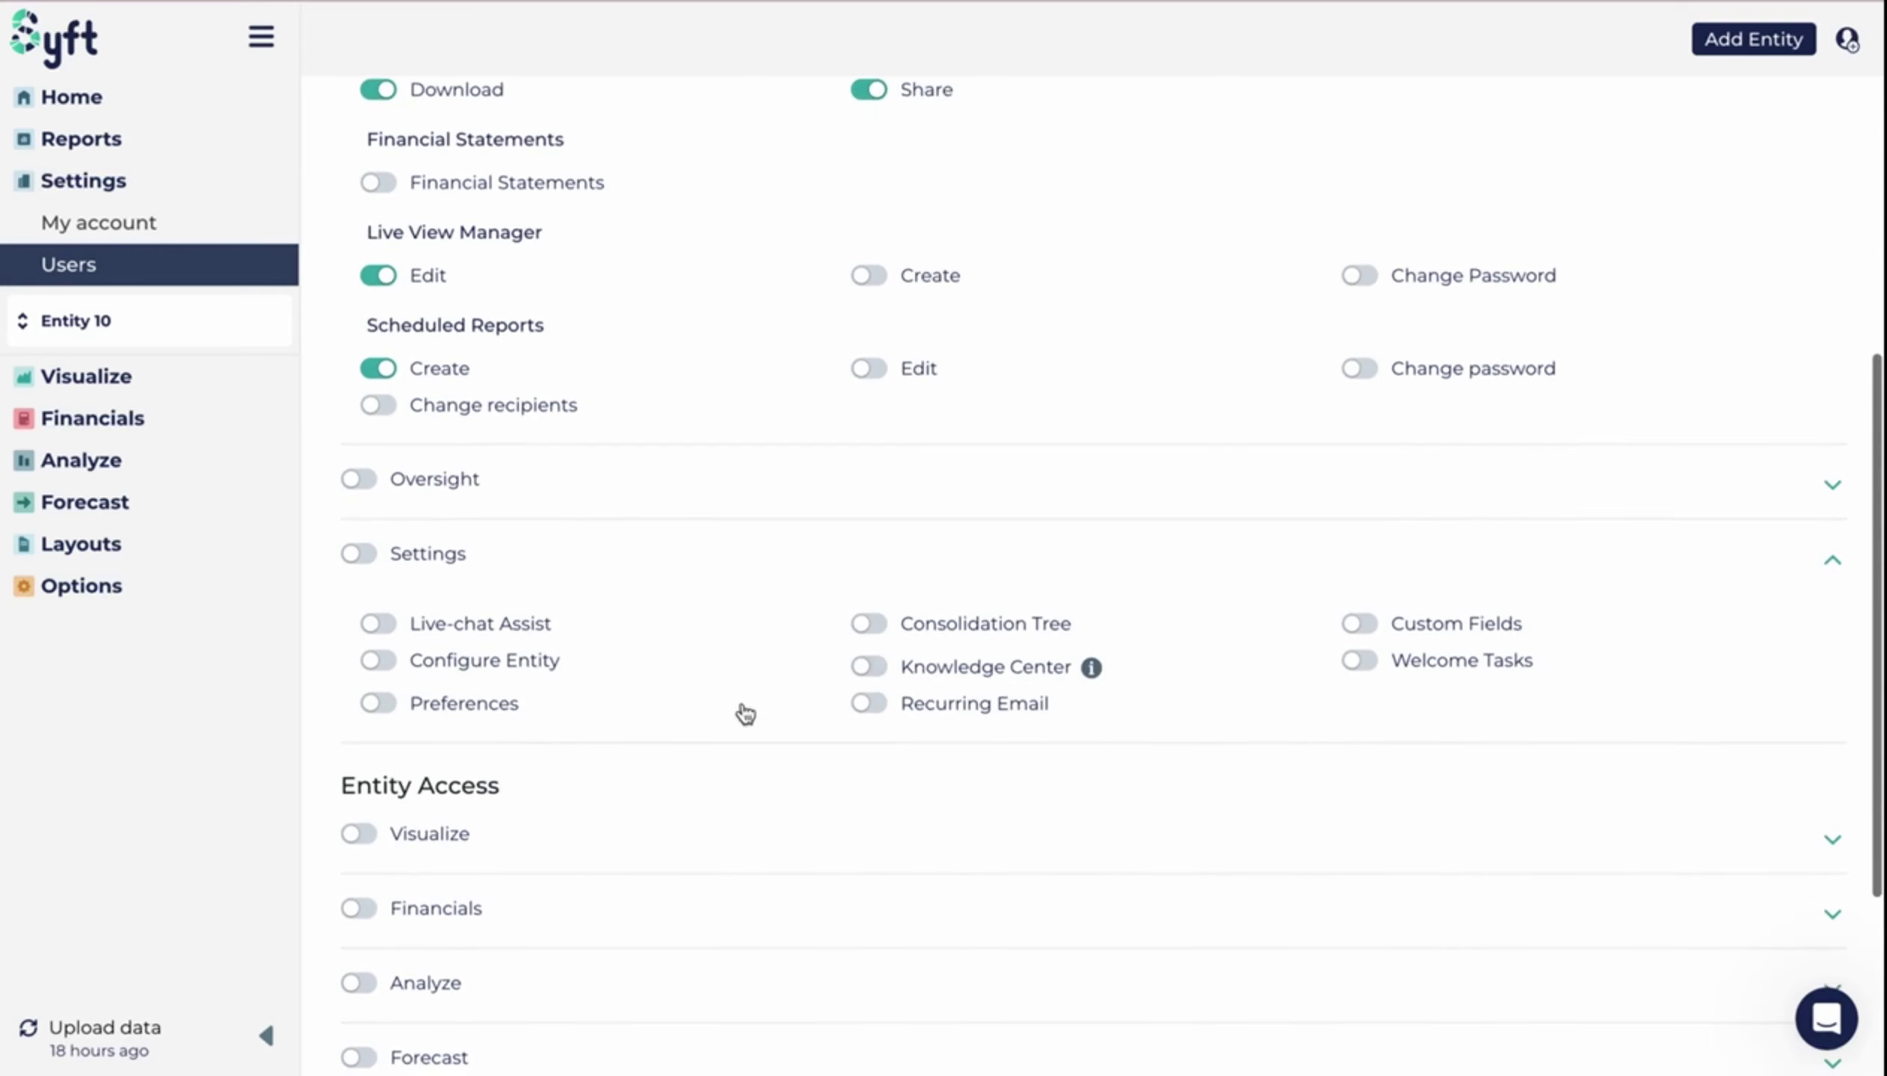
{"action": "scroll", "coordinate": [696, 786], "scroll_direction": "down", "scroll_amount": 3}
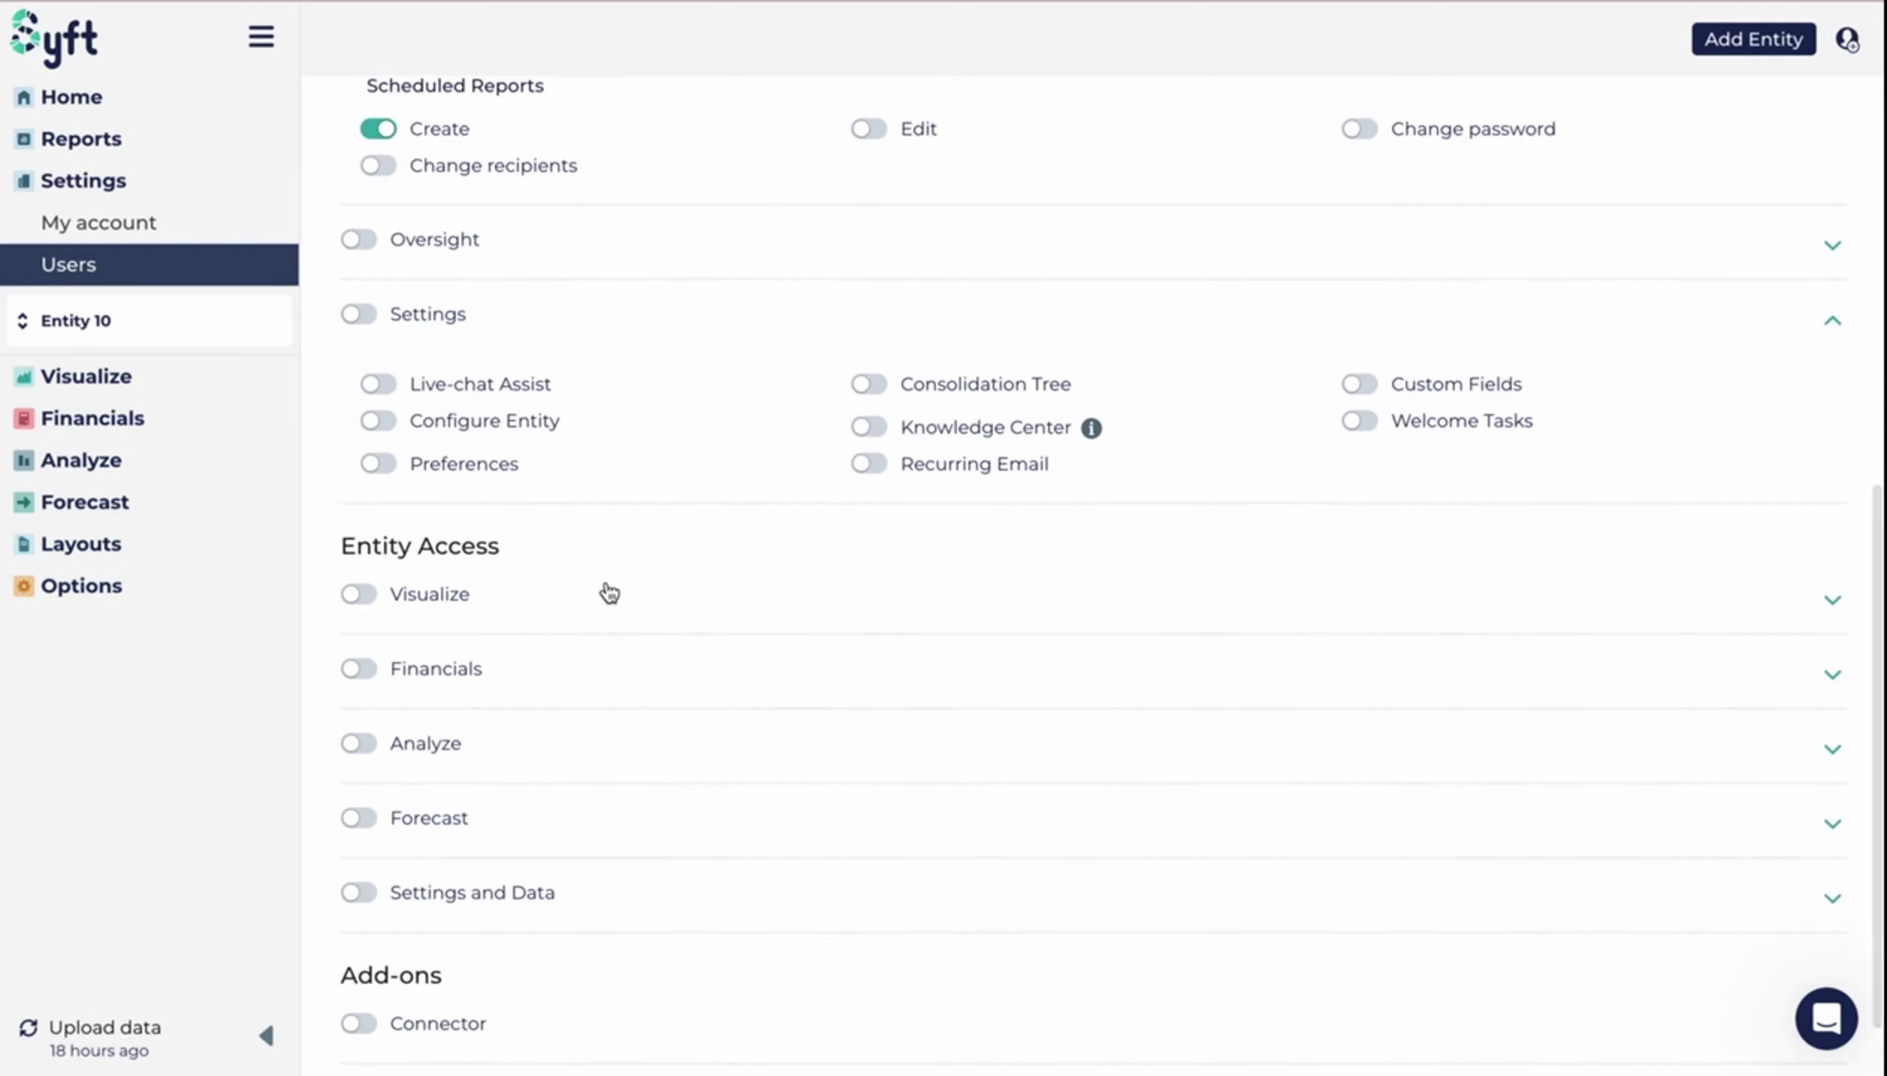
{"action": "left_click", "coordinate": [595, 606]}
{"action": "scroll", "coordinate": [524, 643], "scroll_direction": "down", "scroll_amount": 3}
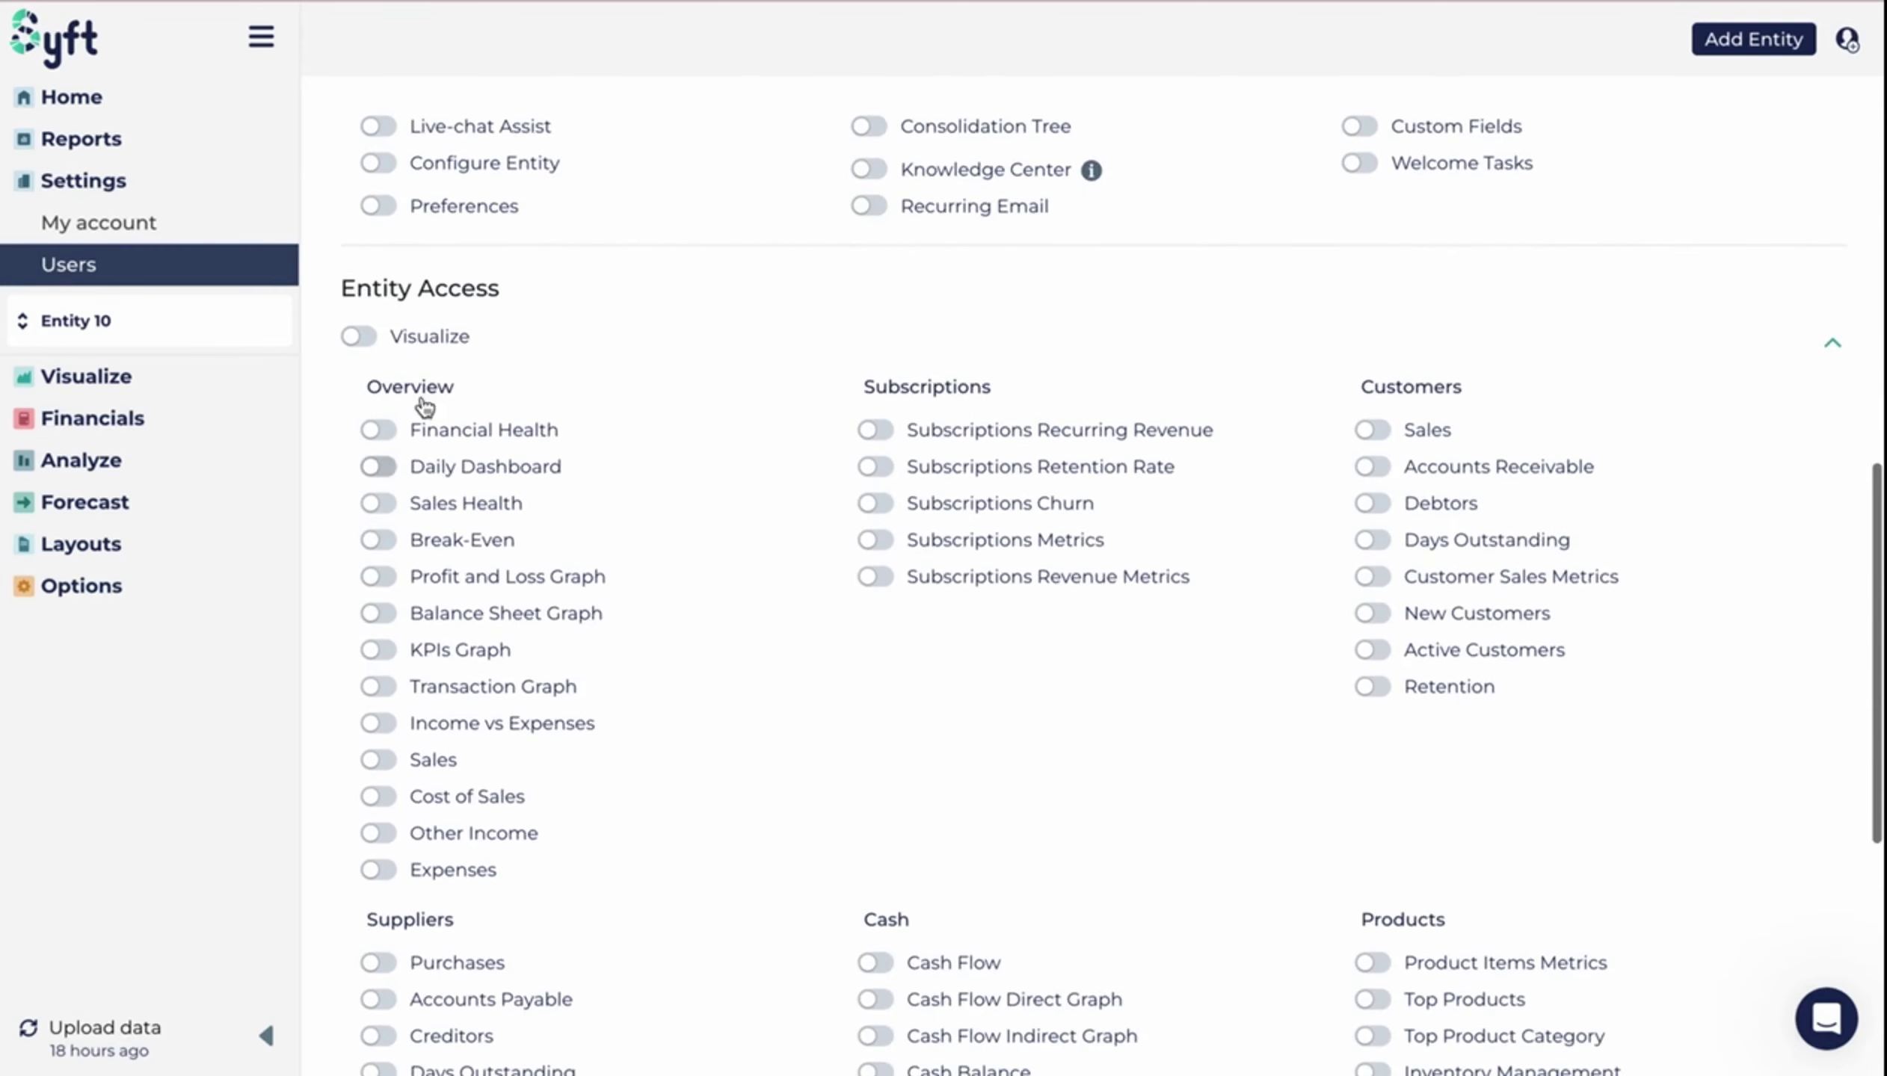
{"action": "left_click", "coordinate": [370, 339]}
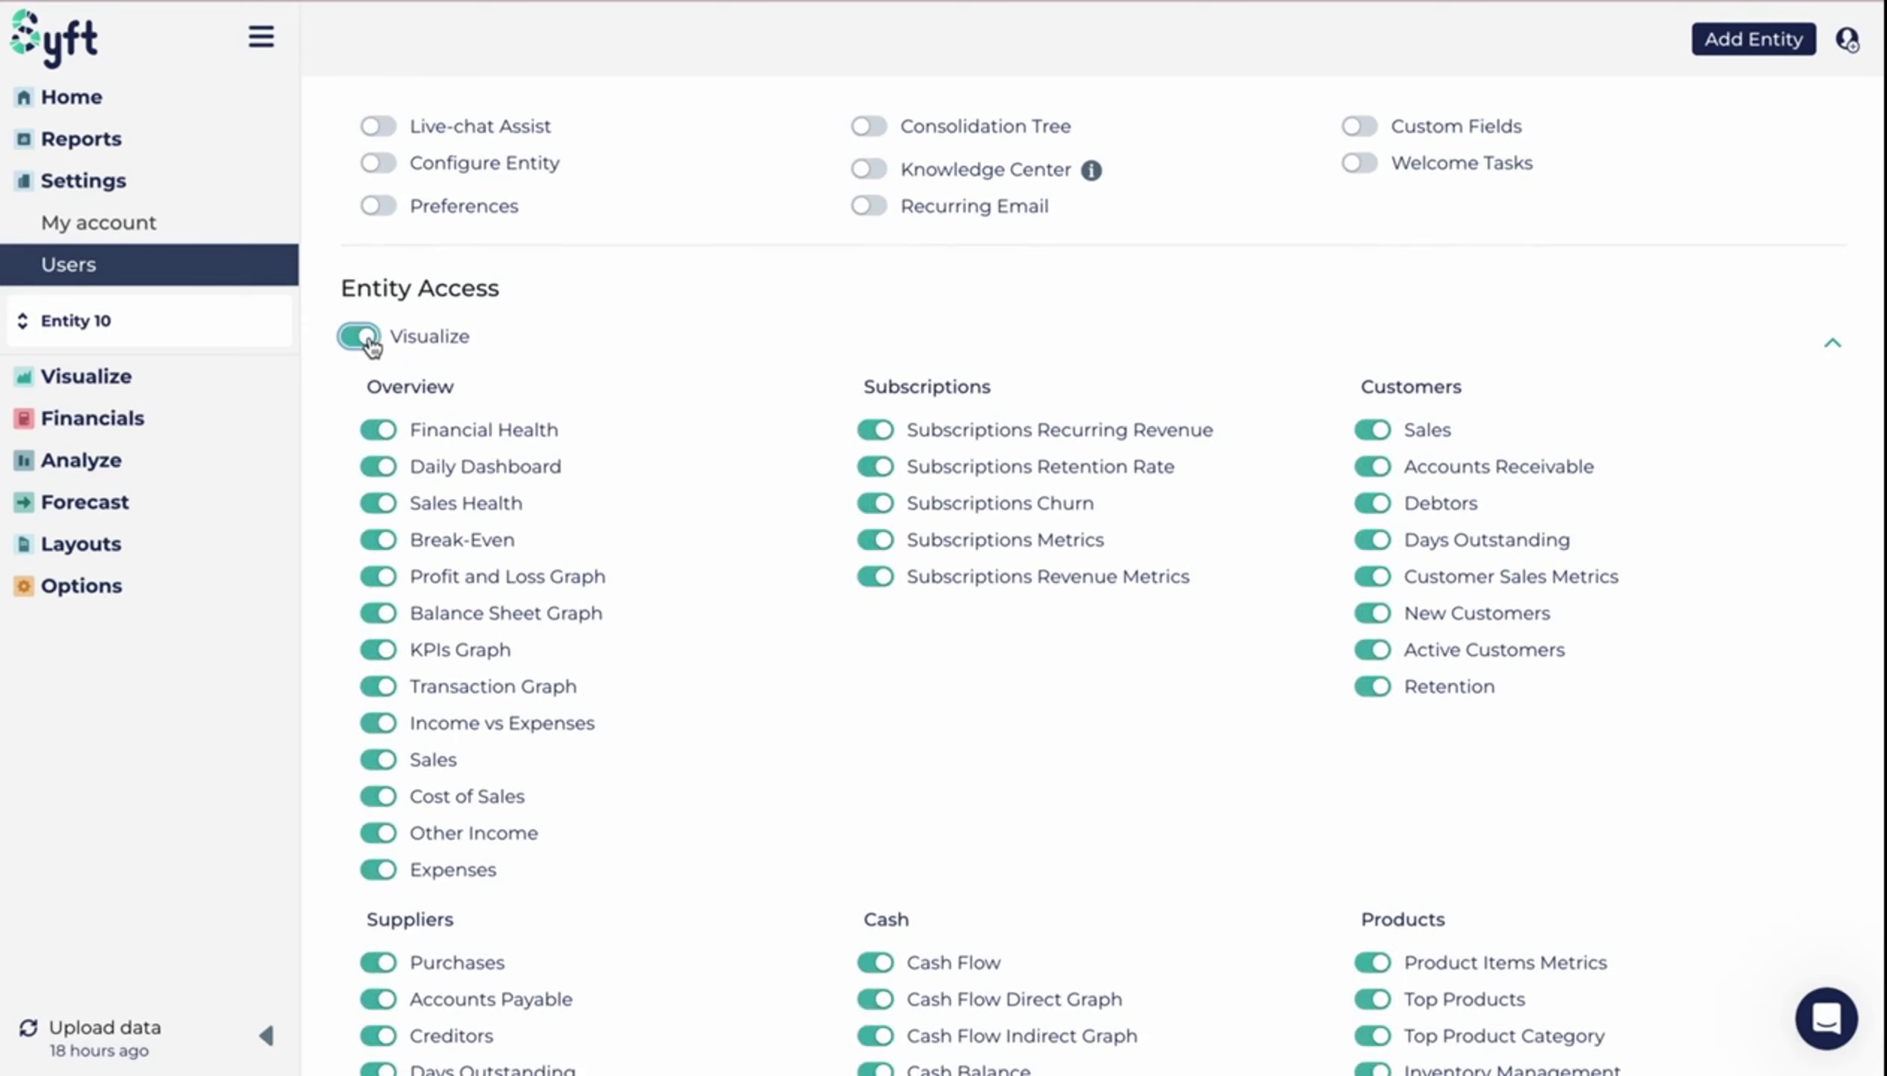
{"action": "left_click", "coordinate": [378, 430]}
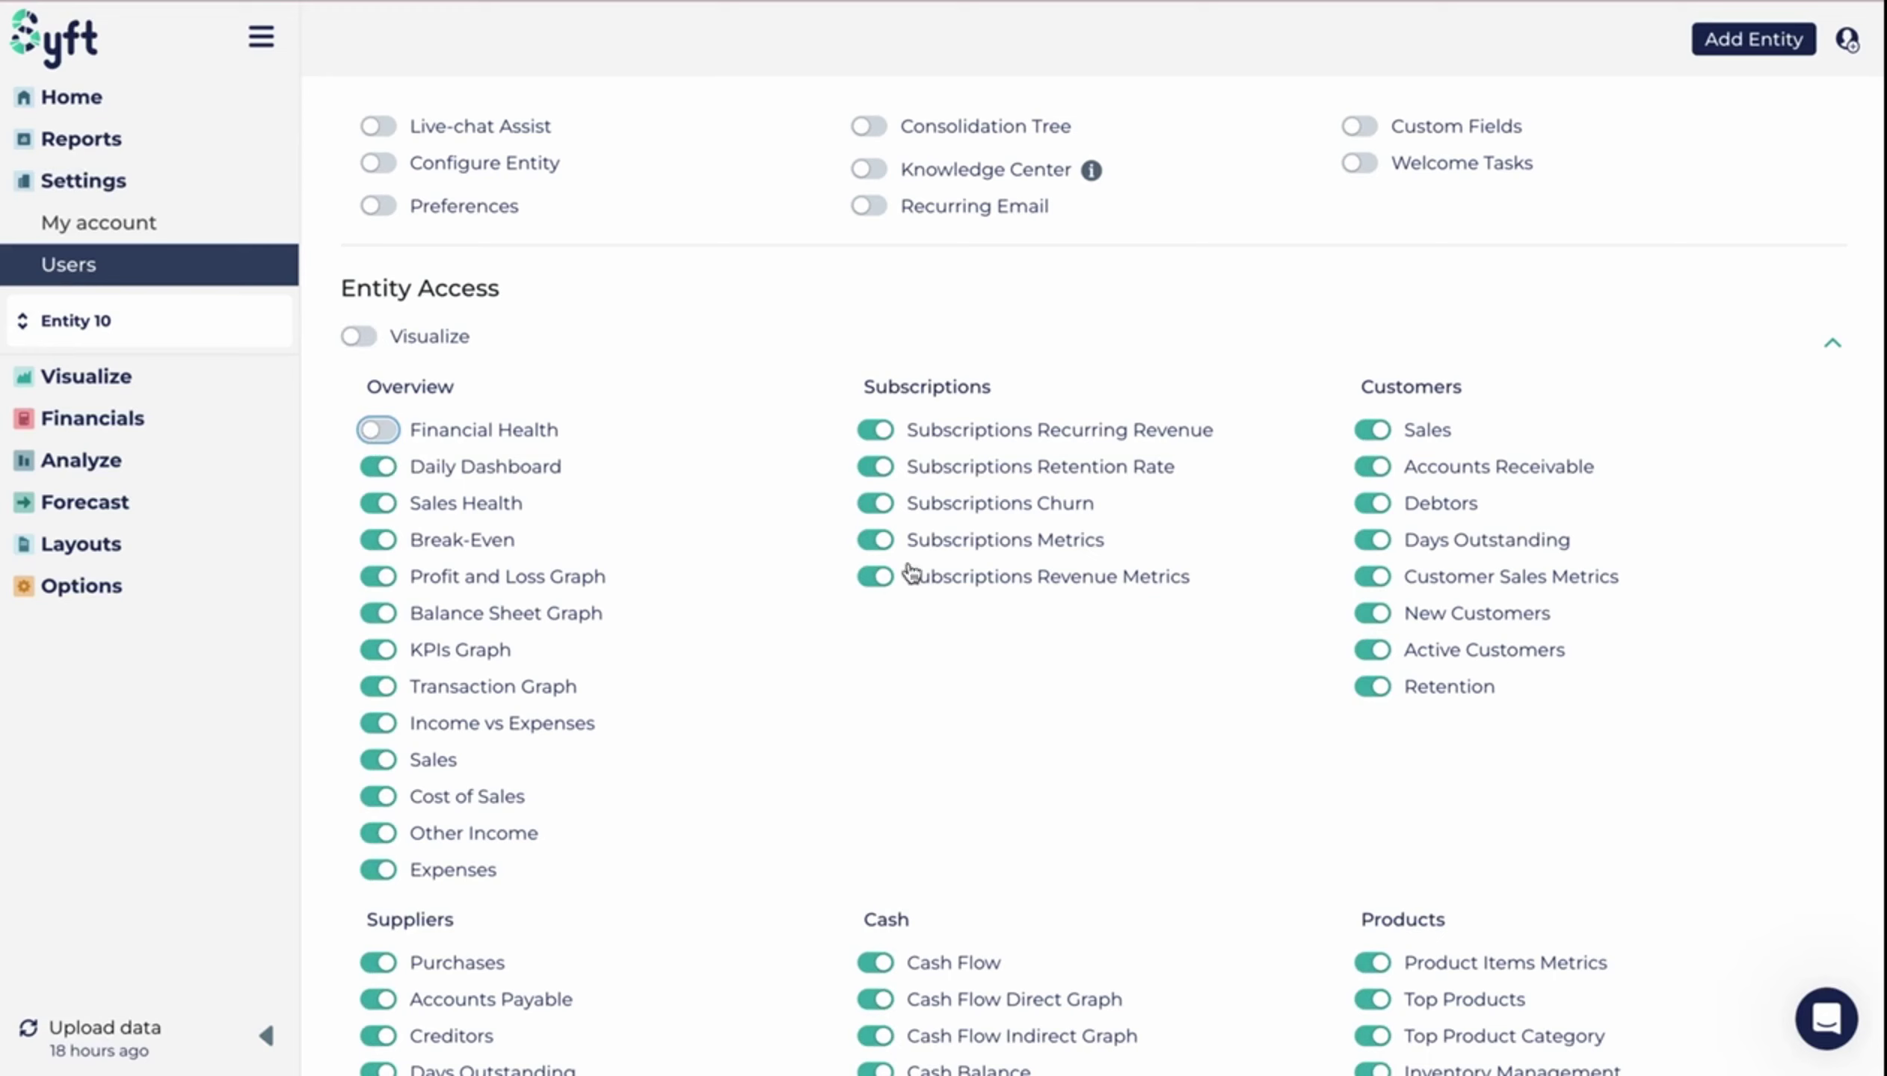
{"action": "left_click", "coordinate": [873, 504]}
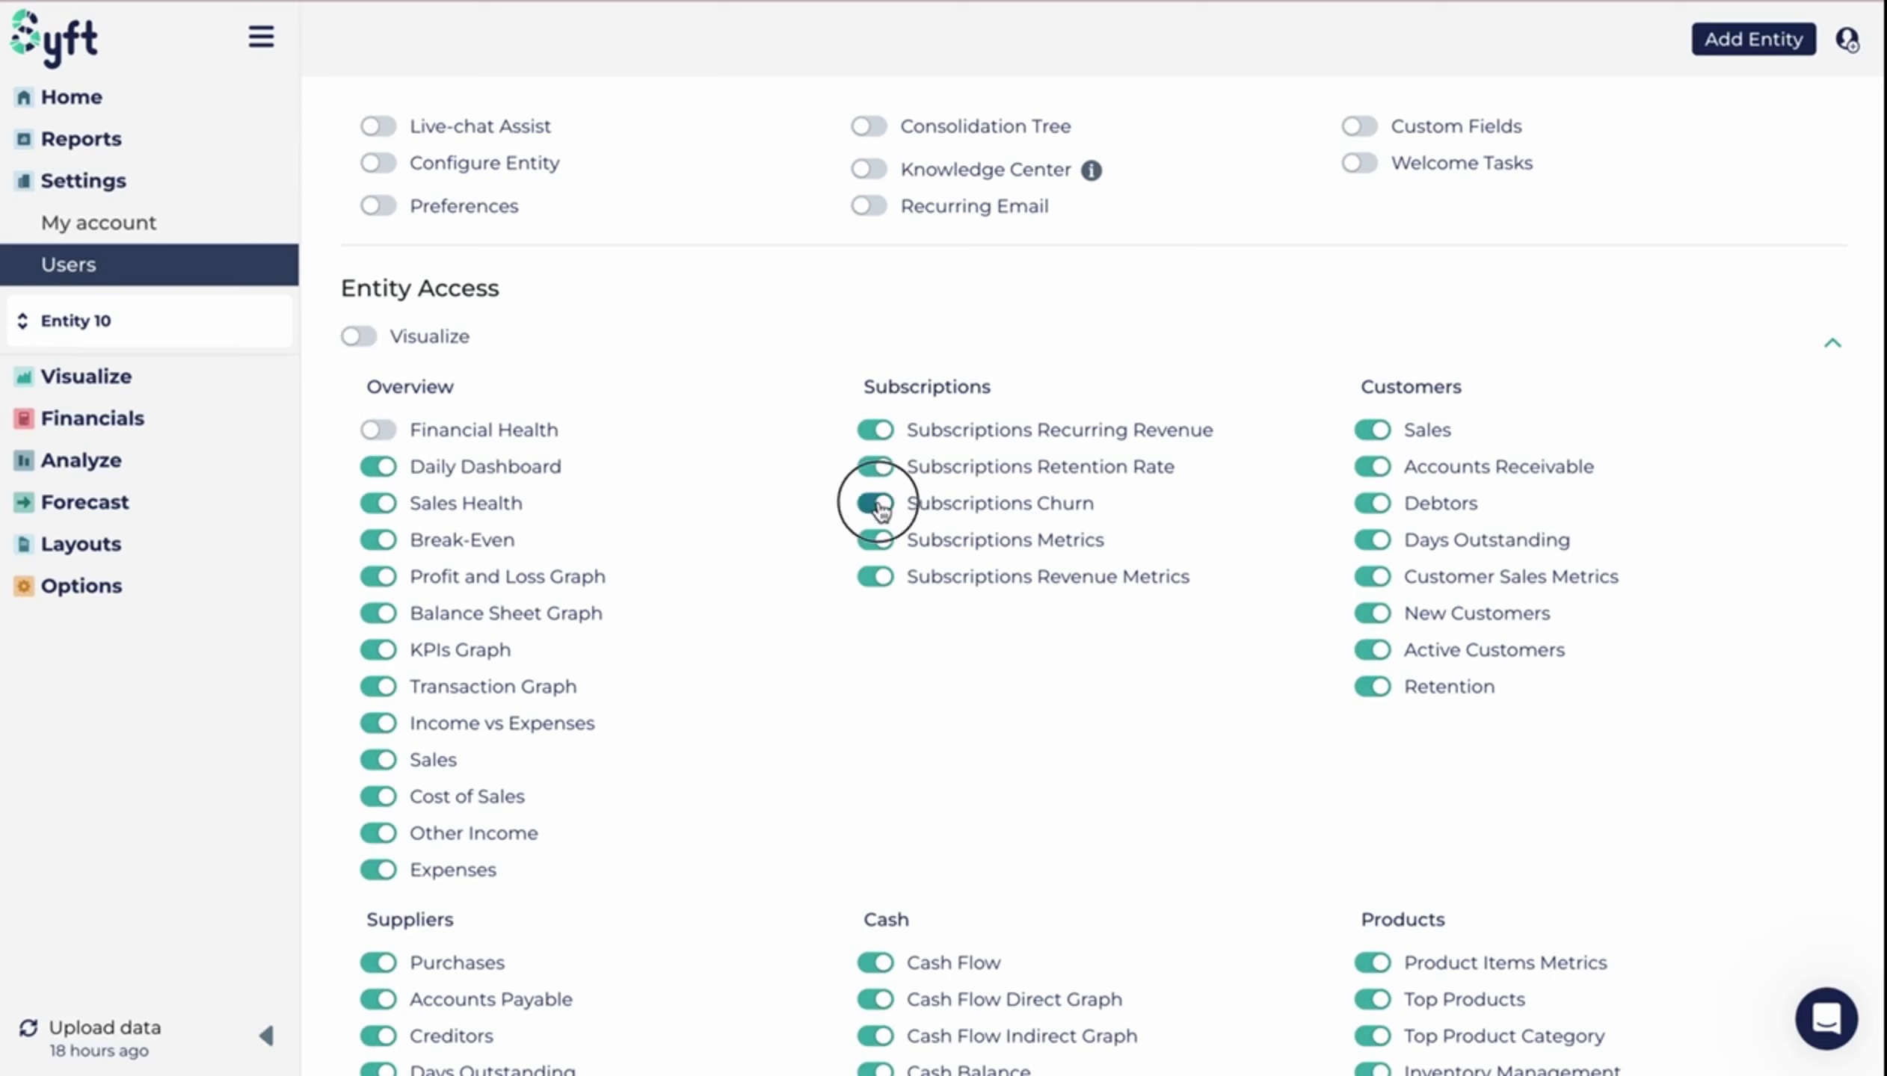
{"action": "left_click", "coordinate": [1373, 540]}
{"action": "left_click", "coordinate": [1372, 465]}
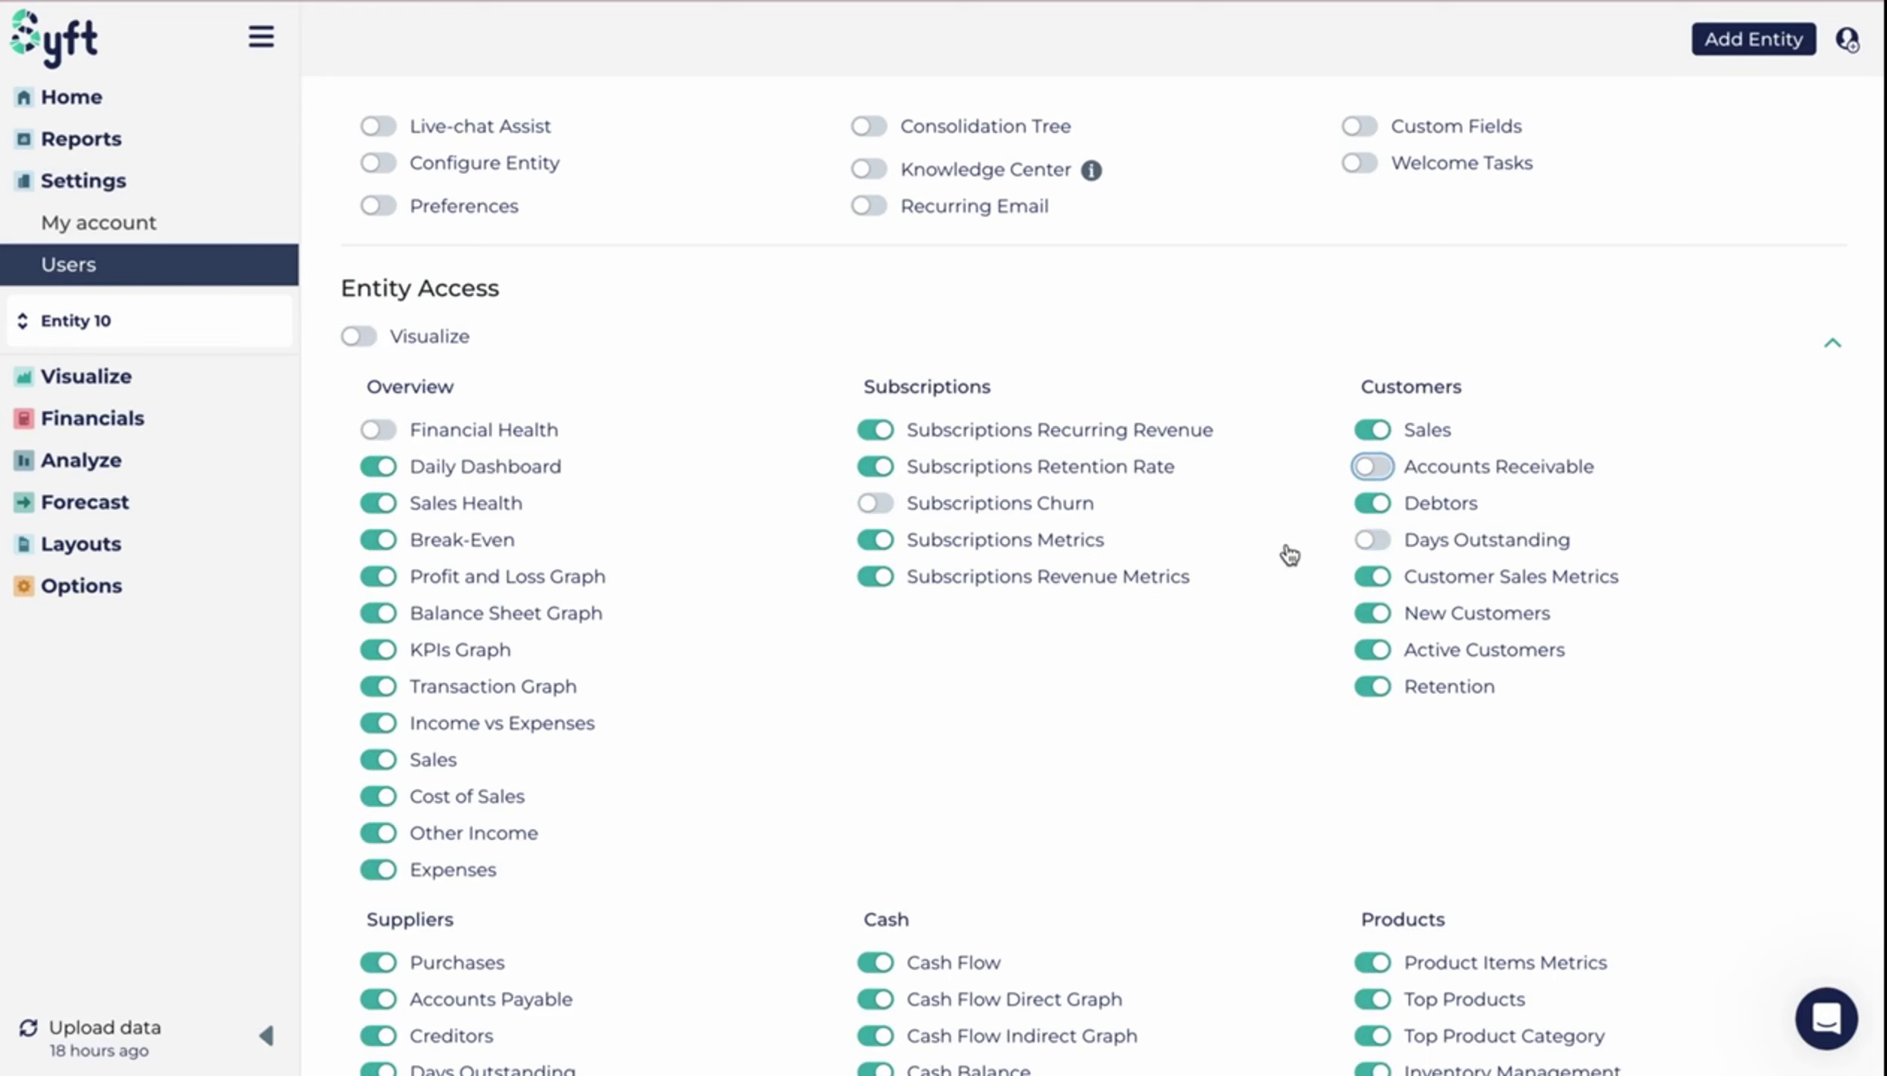
Toggle the Connector and Audit add-on permissions on, then back off
{"action": "scroll", "coordinate": [1290, 555], "scroll_direction": "down", "scroll_amount": 8}
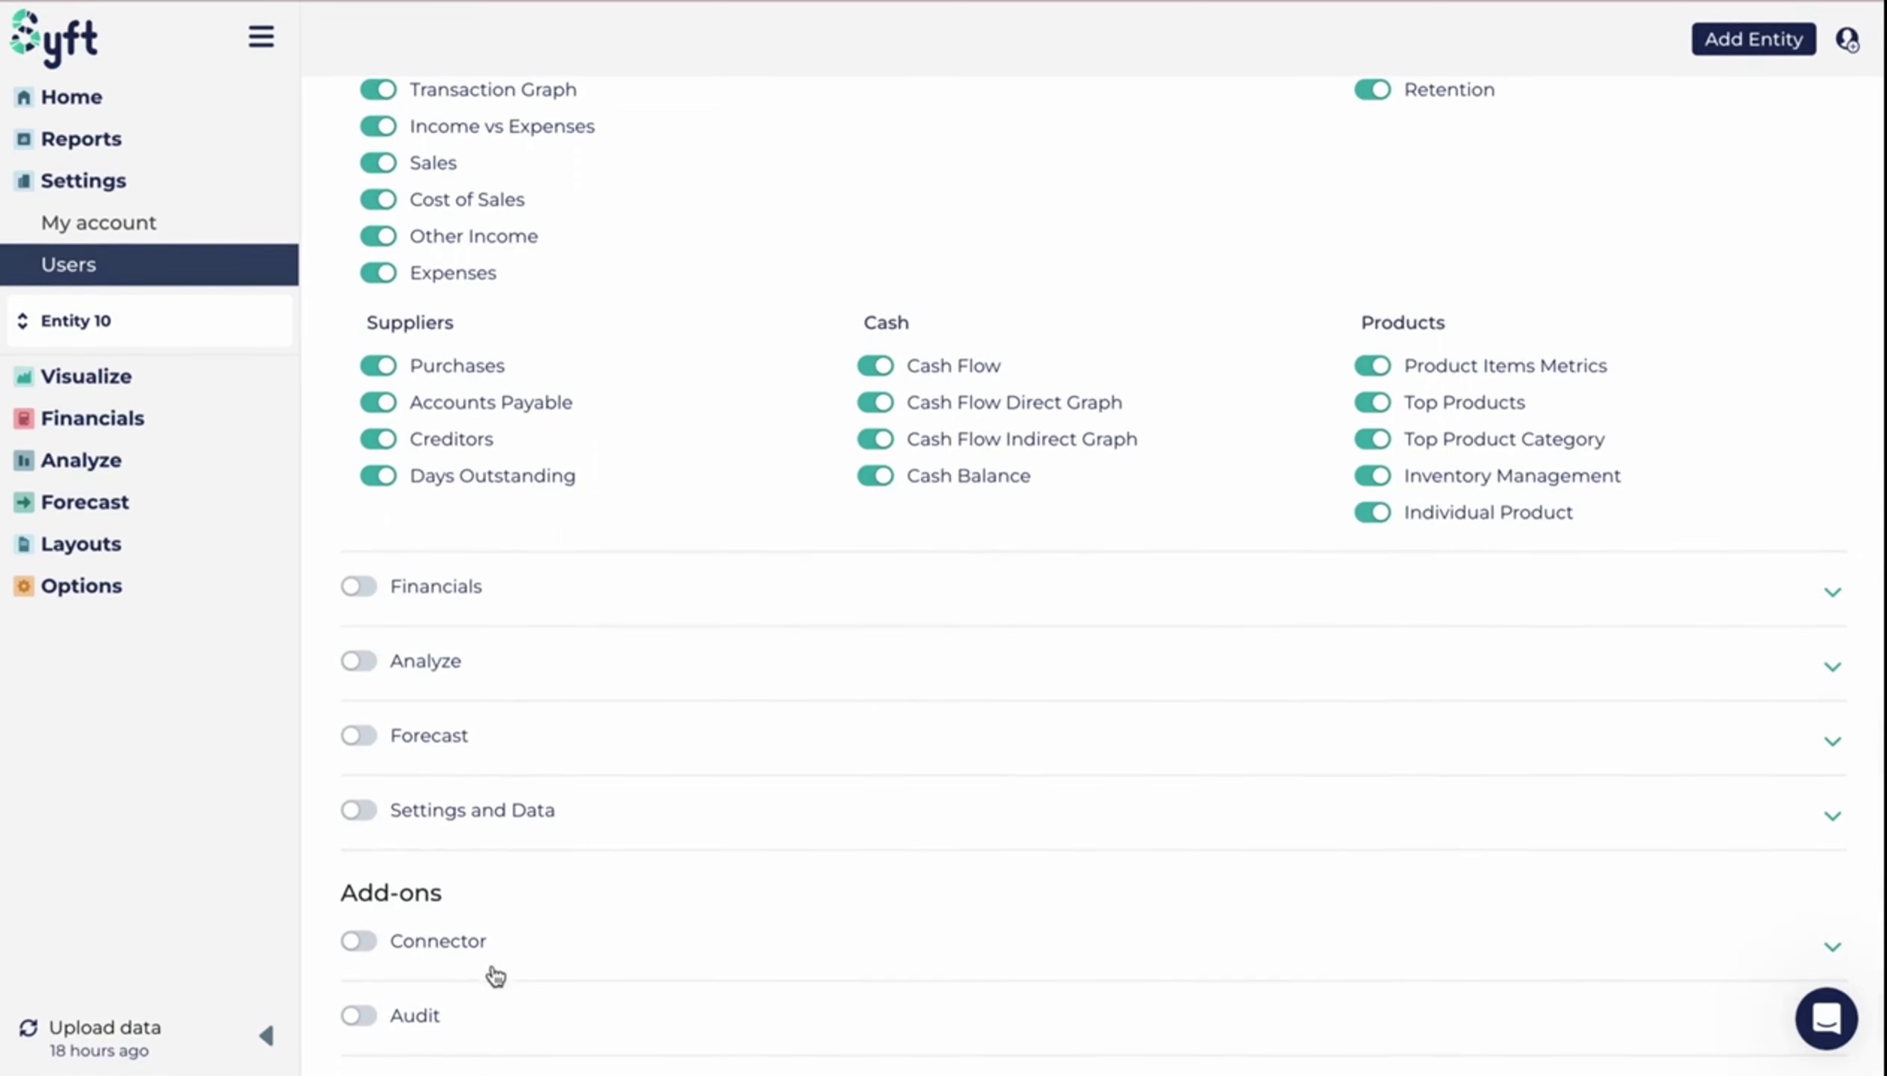
{"action": "left_click", "coordinate": [370, 943]}
{"action": "left_click", "coordinate": [370, 1020]}
{"action": "scroll", "coordinate": [419, 1010], "scroll_direction": "up", "scroll_amount": 1}
{"action": "left_click", "coordinate": [369, 969]}
{"action": "left_click", "coordinate": [358, 1037]}
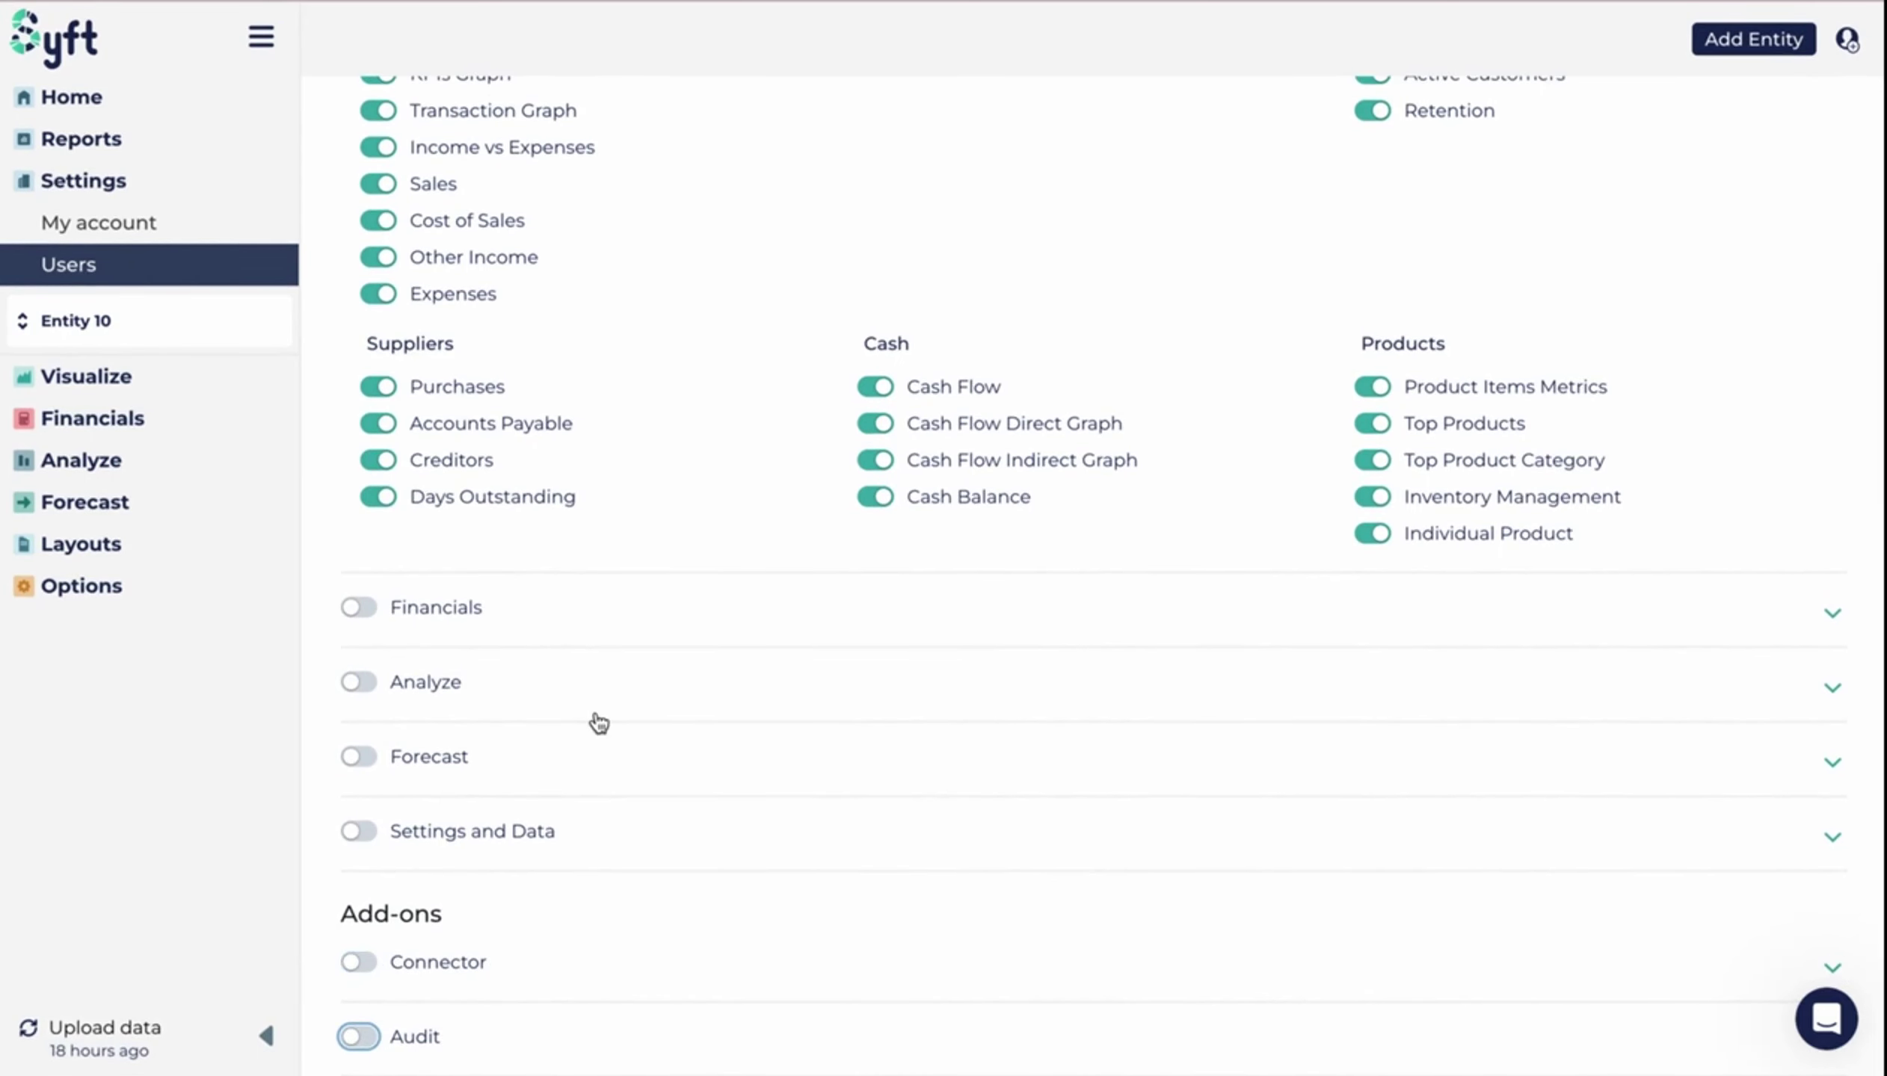
Save the Director role, then expand and collapse its row in the Roles list to check its permissions
{"action": "scroll", "coordinate": [640, 644], "scroll_direction": "up", "scroll_amount": 15}
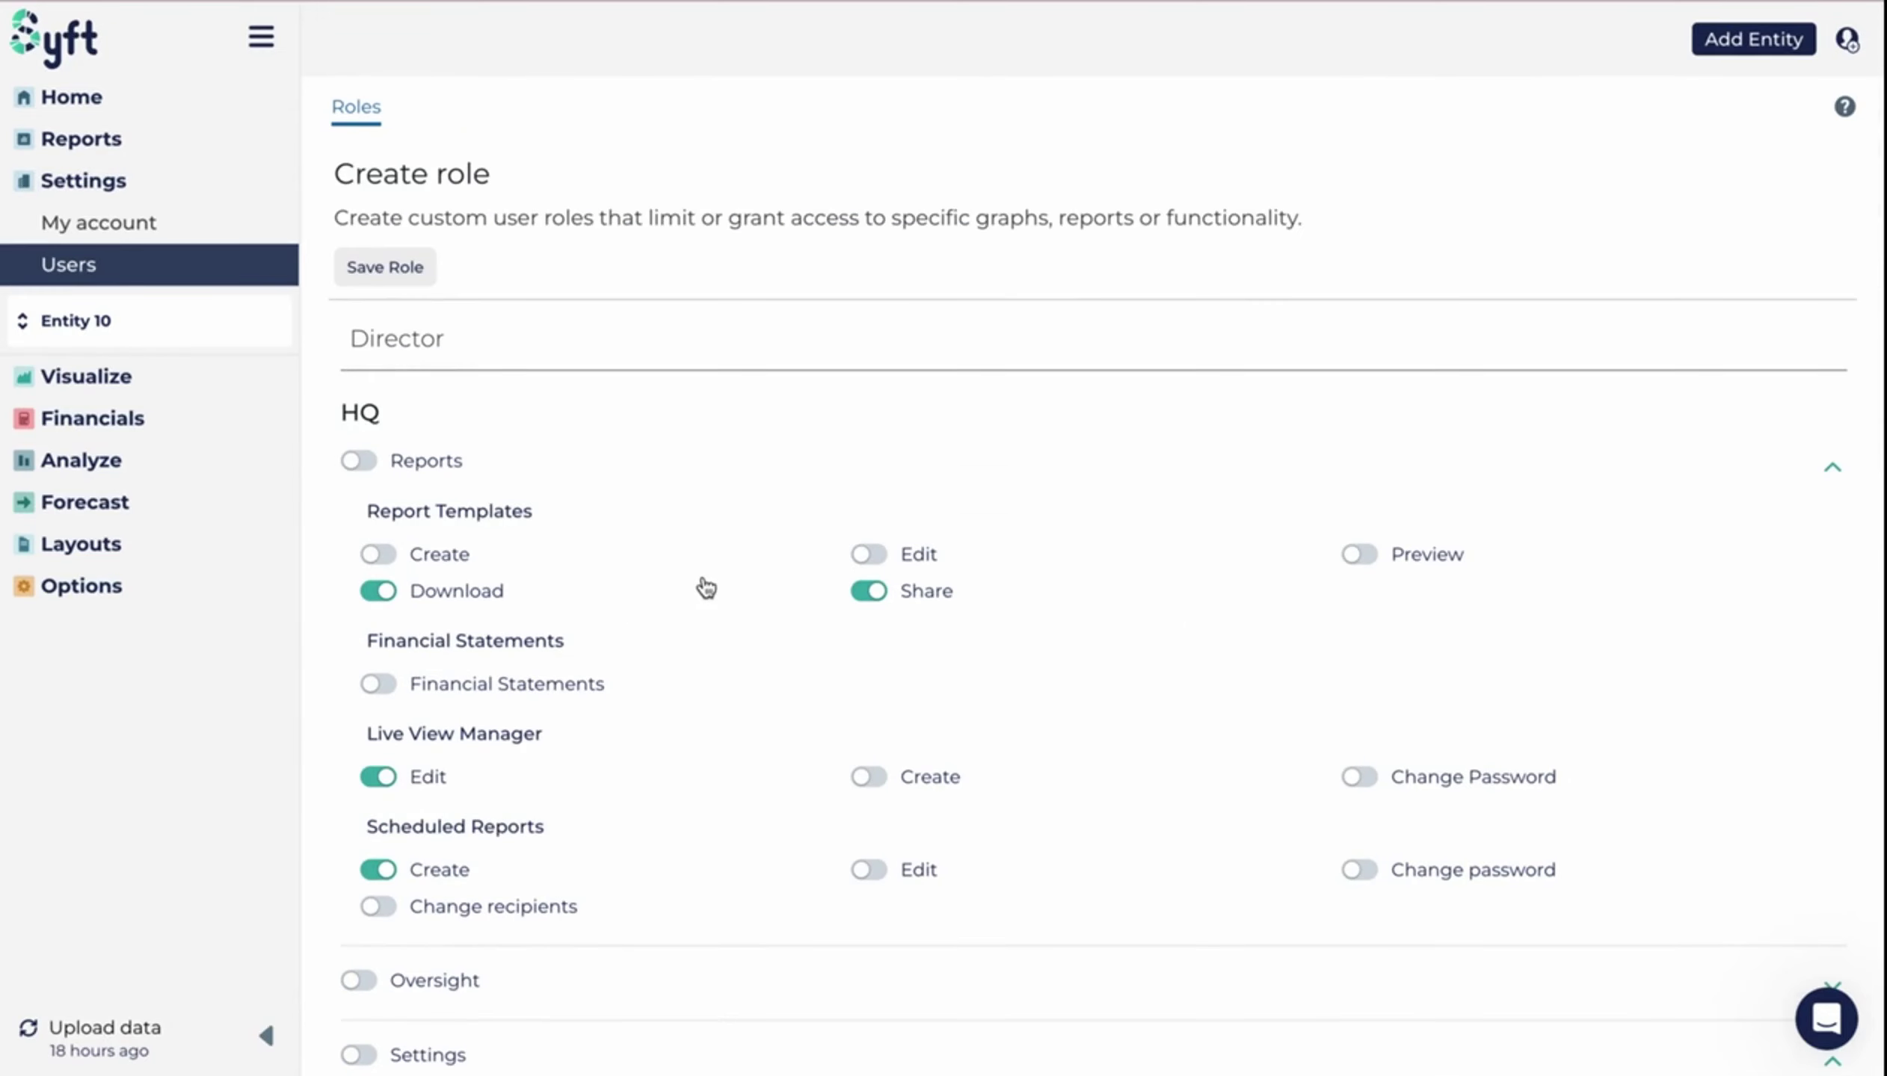
{"action": "left_click", "coordinate": [422, 272]}
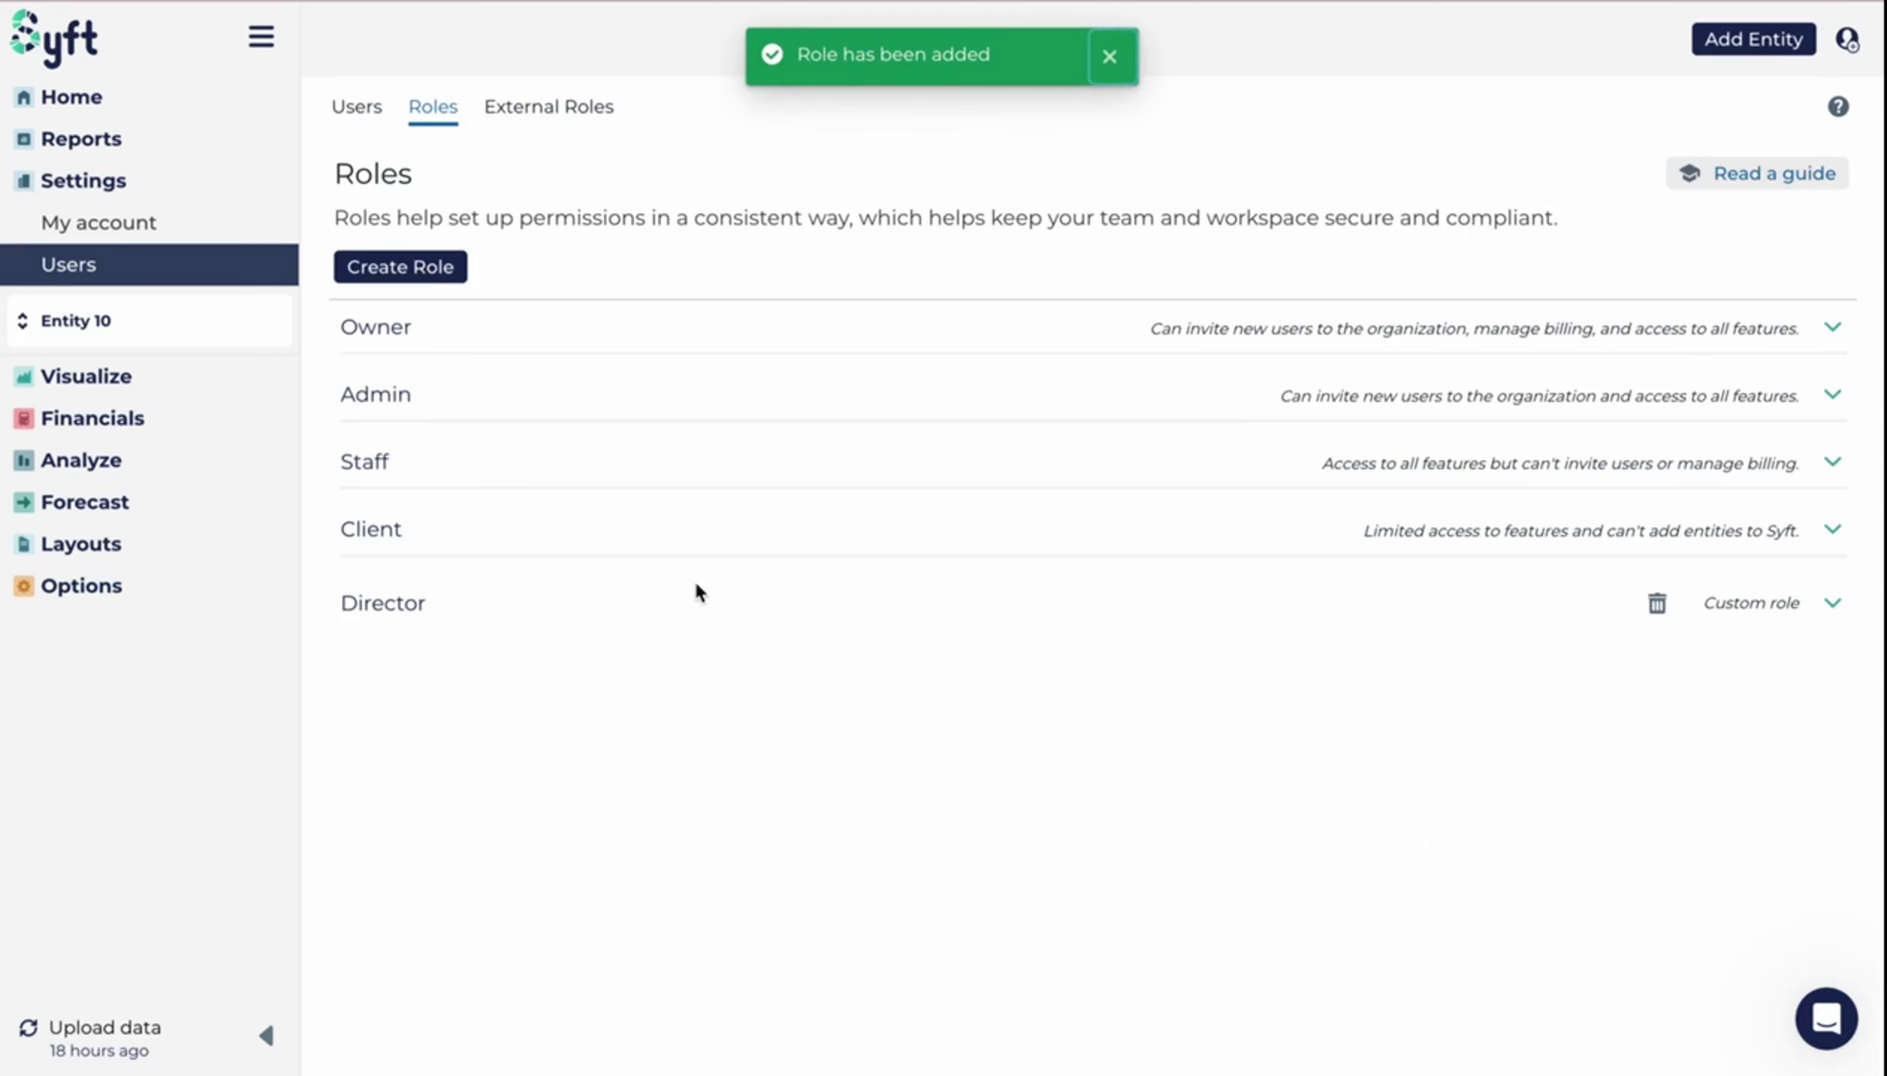
{"action": "left_click", "coordinate": [1734, 625]}
{"action": "scroll", "coordinate": [1285, 782], "scroll_direction": "down", "scroll_amount": 10}
{"action": "scroll", "coordinate": [1291, 782], "scroll_direction": "up", "scroll_amount": 10}
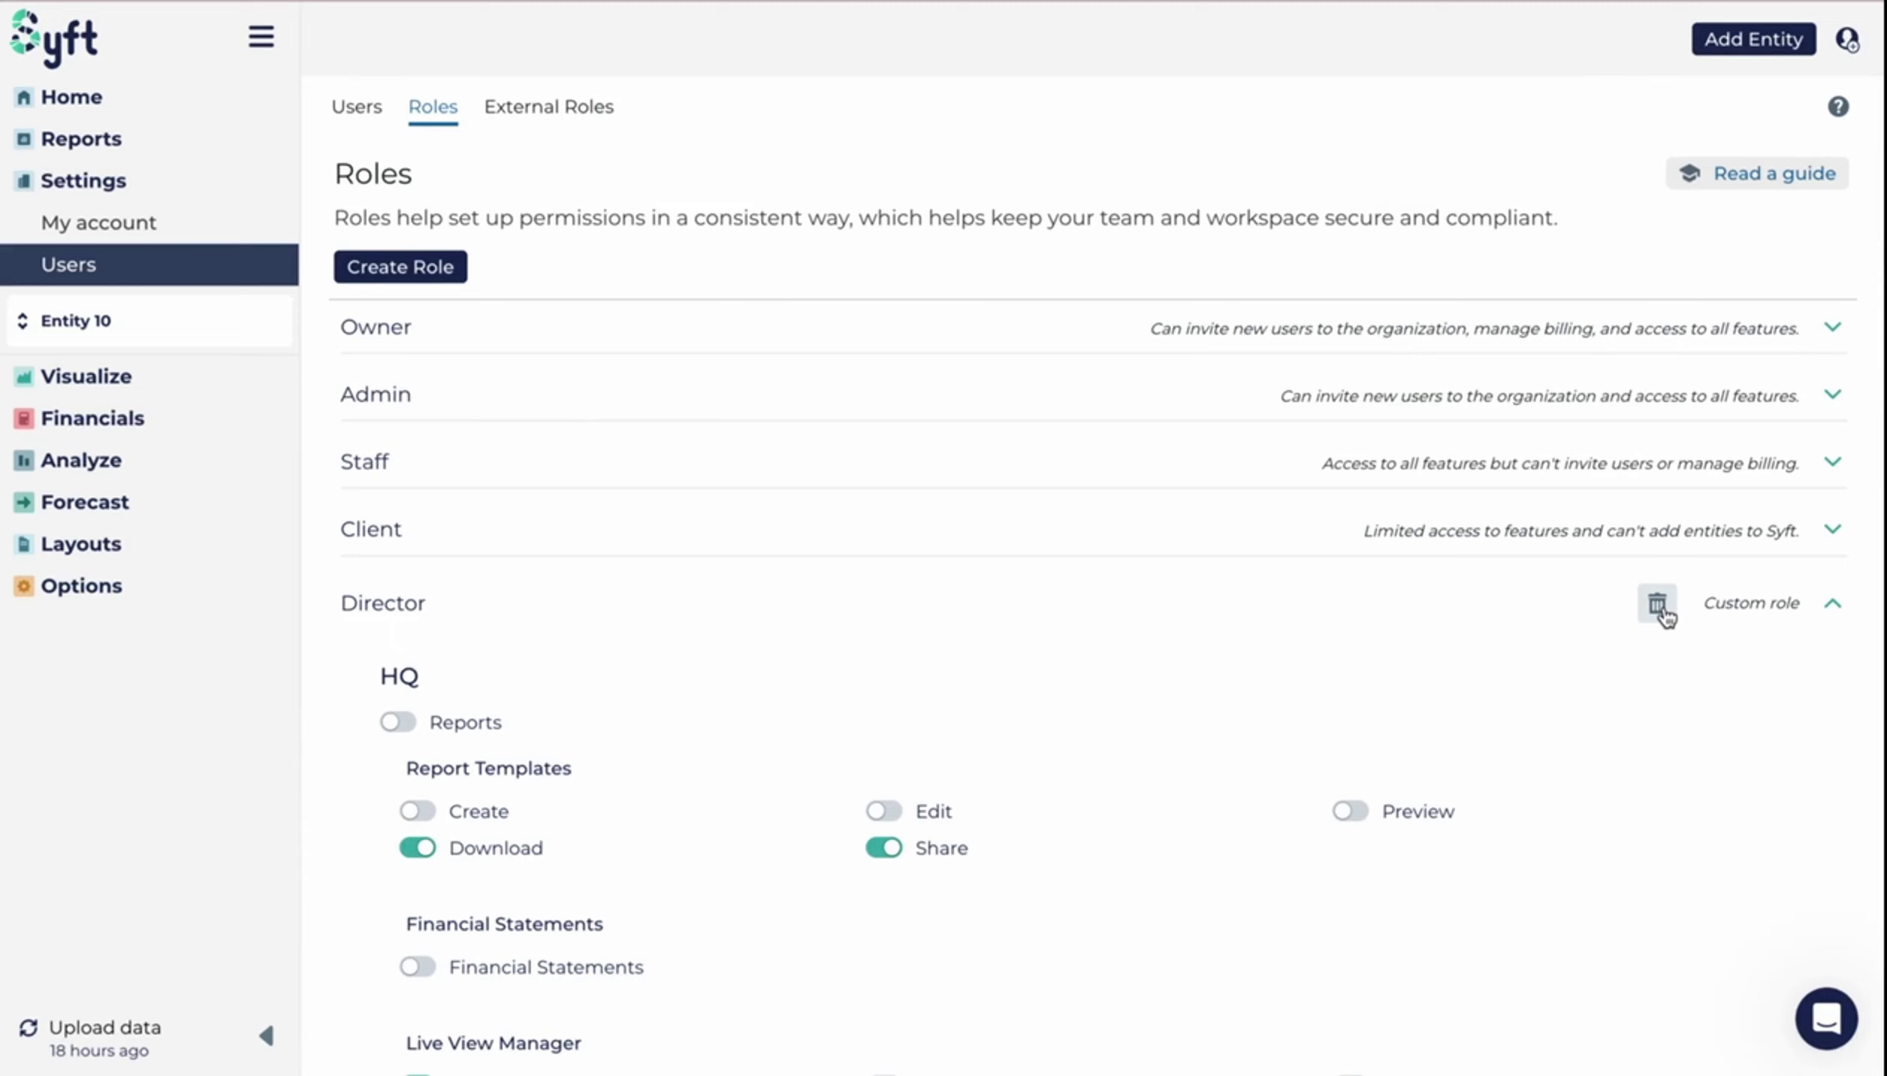
{"action": "left_click", "coordinate": [1786, 610]}
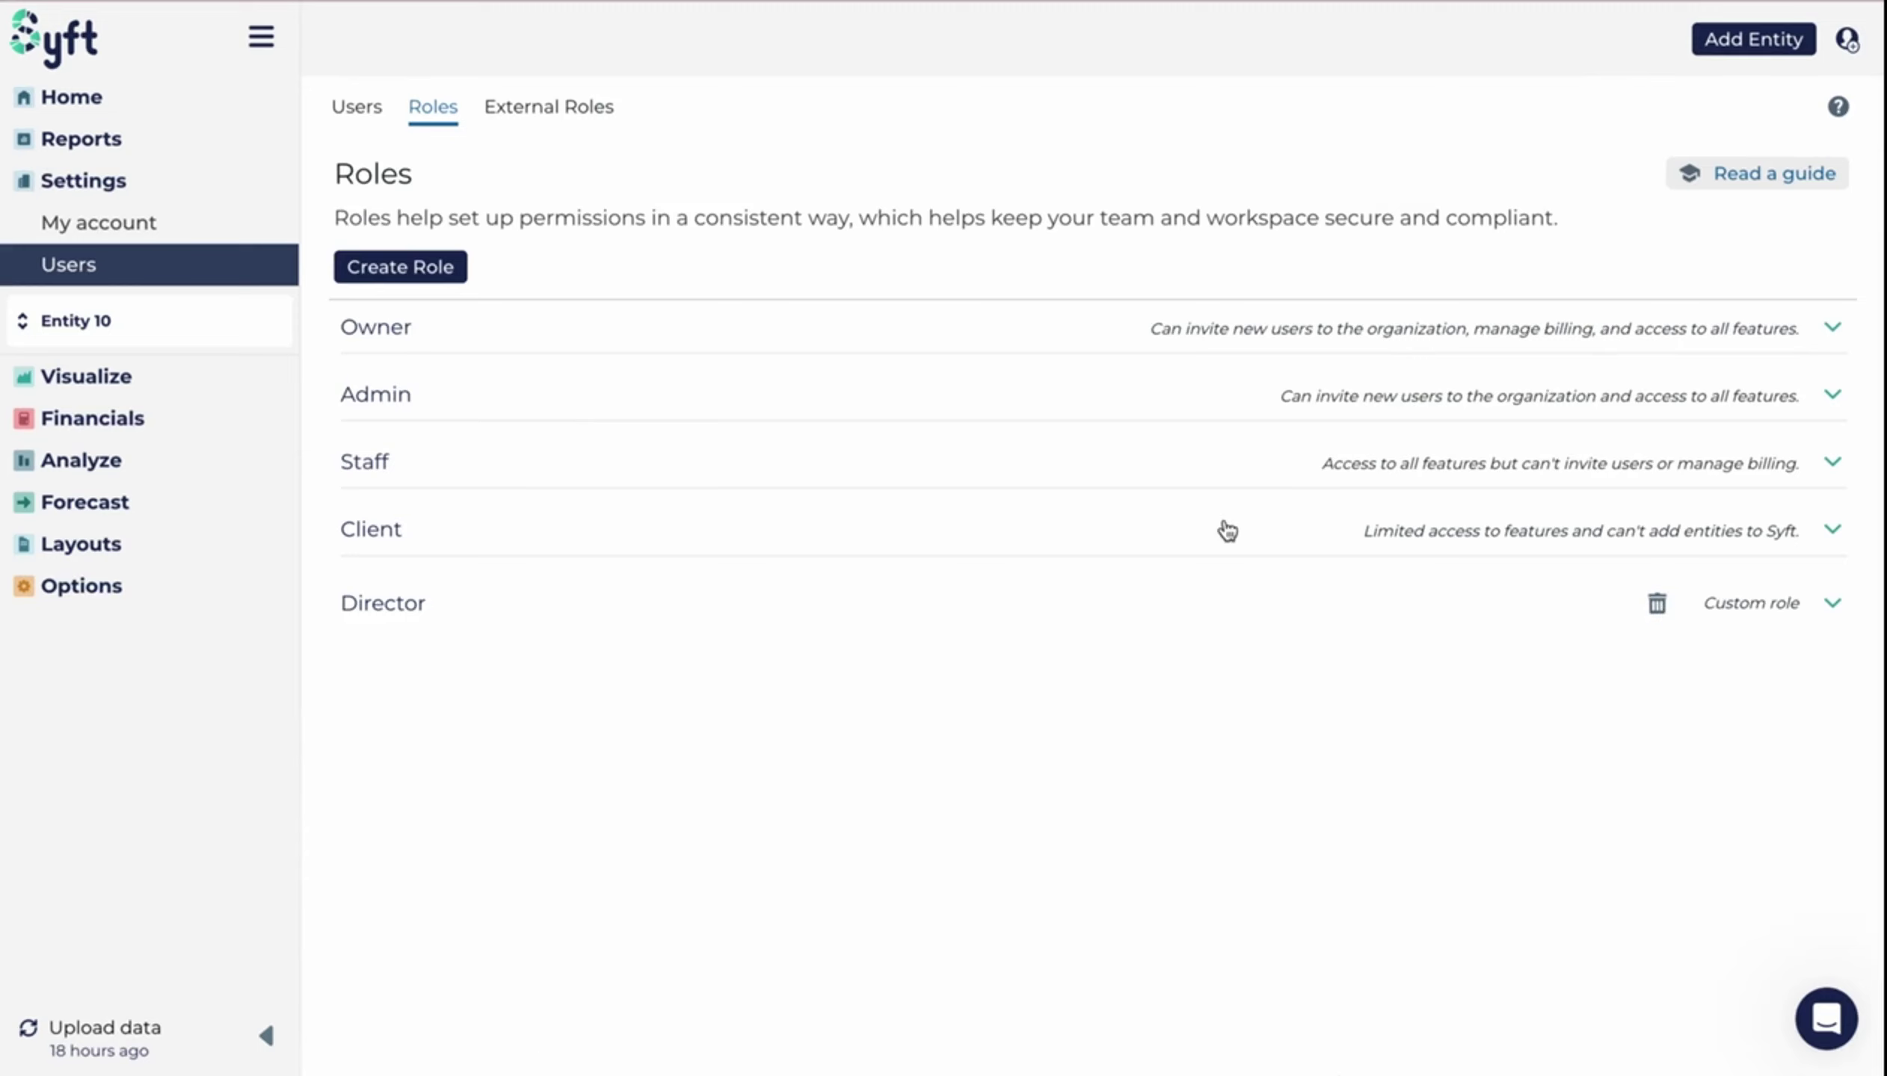